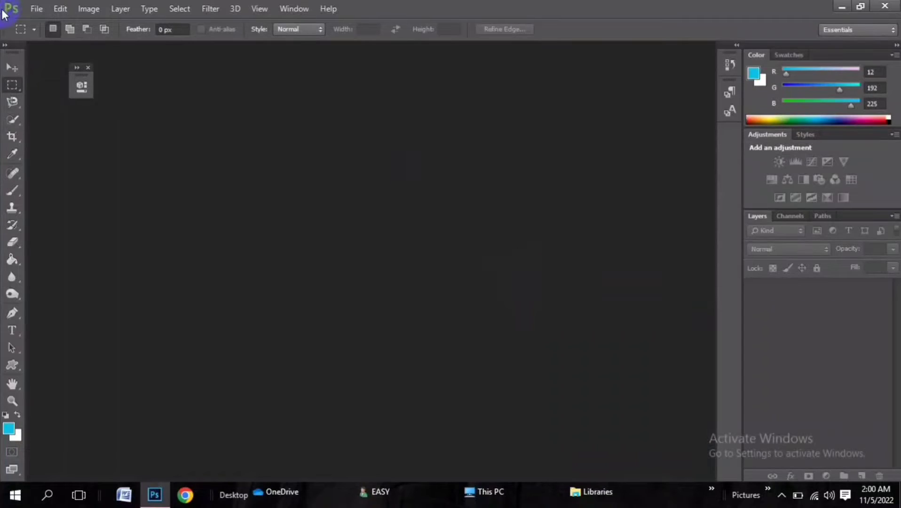
# Bring up the Open dialog from the File menu
pyautogui.click(37, 9)
pyautogui.click(309, 109)
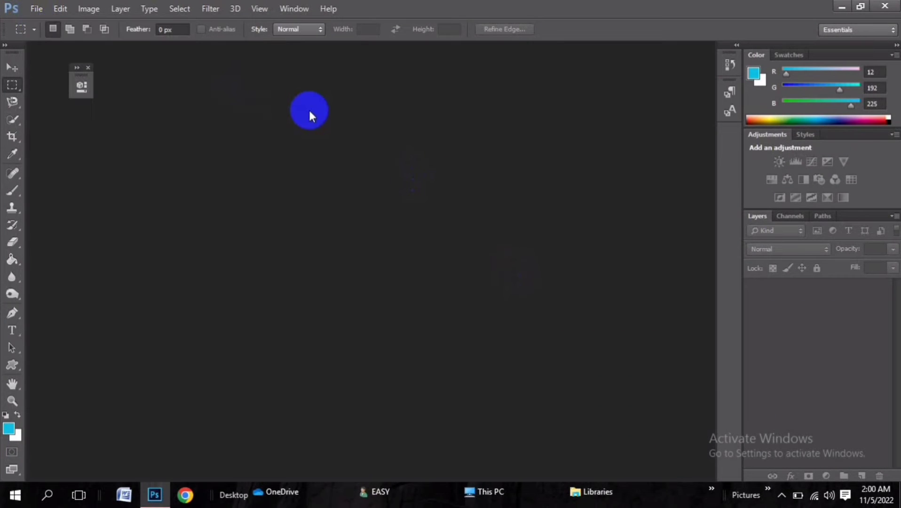
pyautogui.click(37, 9)
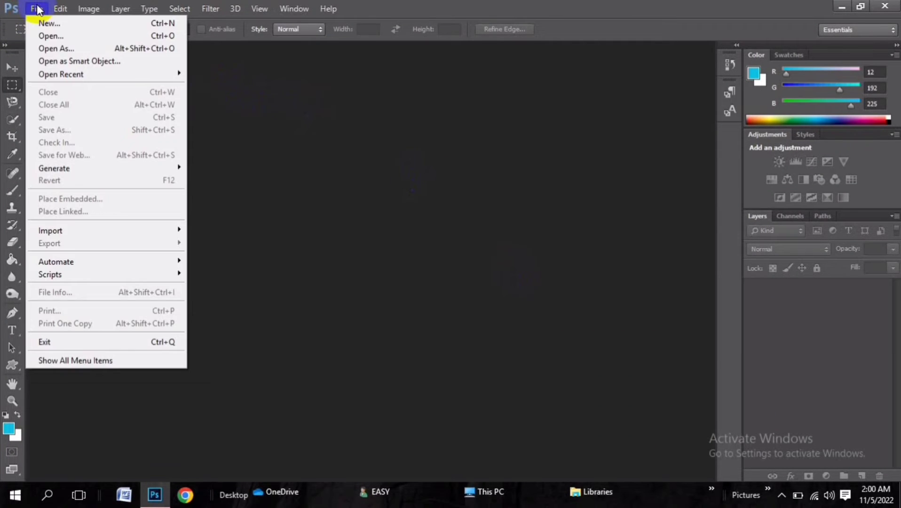
pyautogui.click(49, 35)
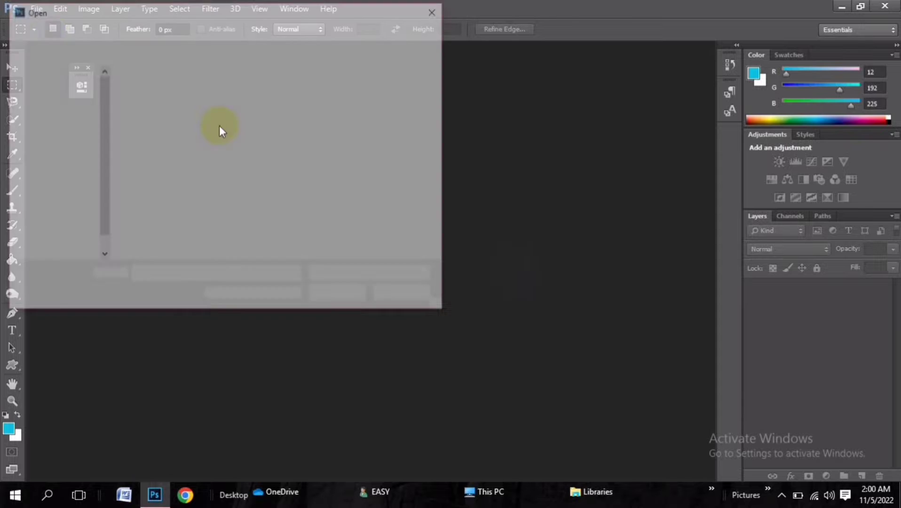
pyautogui.scroll(-3, 238, 179)
pyautogui.scroll(7, 237, 176)
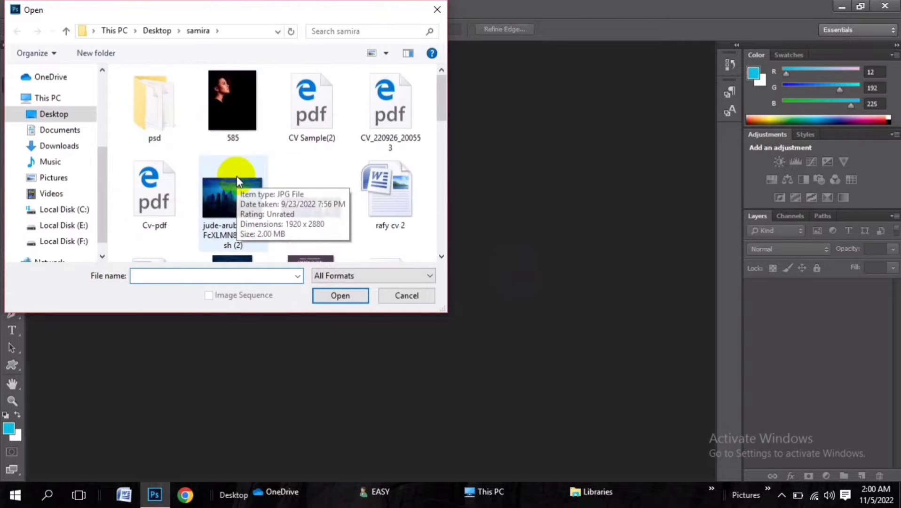
pyautogui.scroll(-4, 237, 177)
pyautogui.scroll(-5, 236, 179)
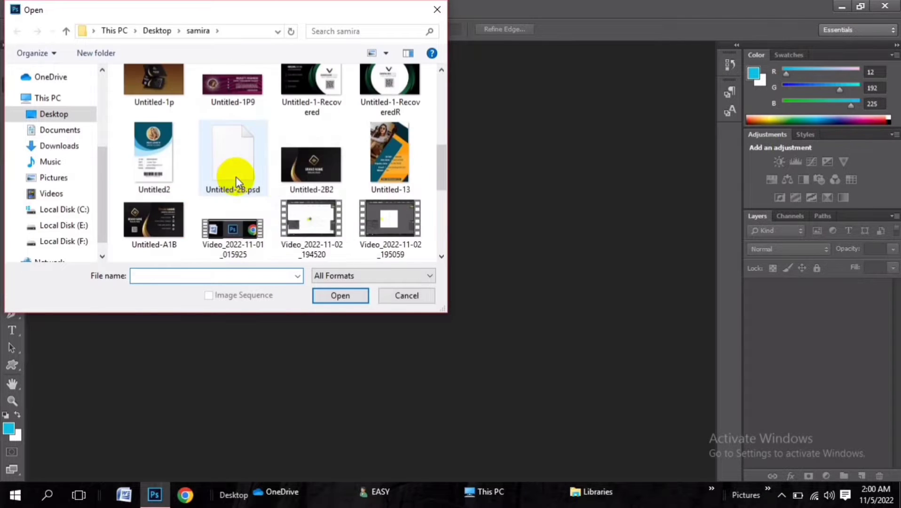
pyautogui.scroll(-3, 235, 177)
pyautogui.scroll(3, 235, 177)
# Open chalo-garcia-2mWKL_l70qk-unsplash.jpg from Downloads and switch to the Move tool
pyautogui.click(55, 147)
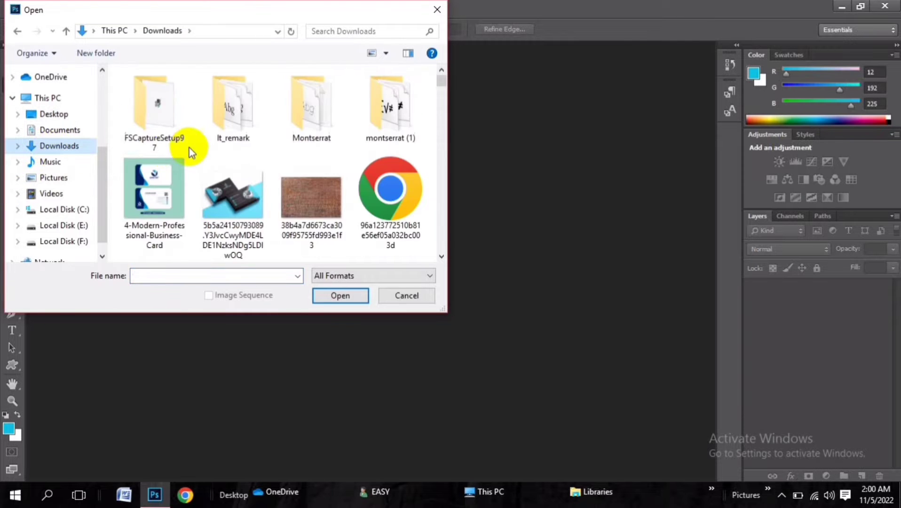
pyautogui.scroll(-3, 196, 147)
pyautogui.scroll(-2, 196, 148)
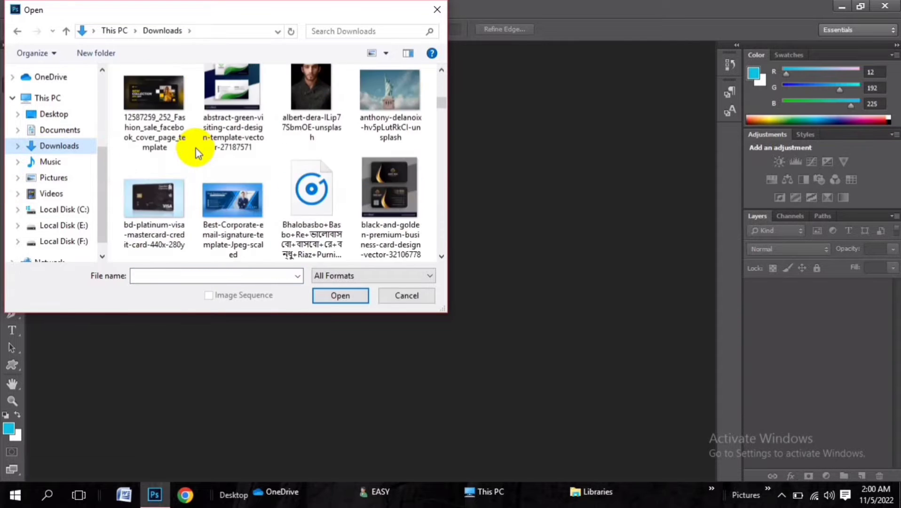
pyautogui.scroll(5, 196, 147)
pyautogui.scroll(-3, 280, 160)
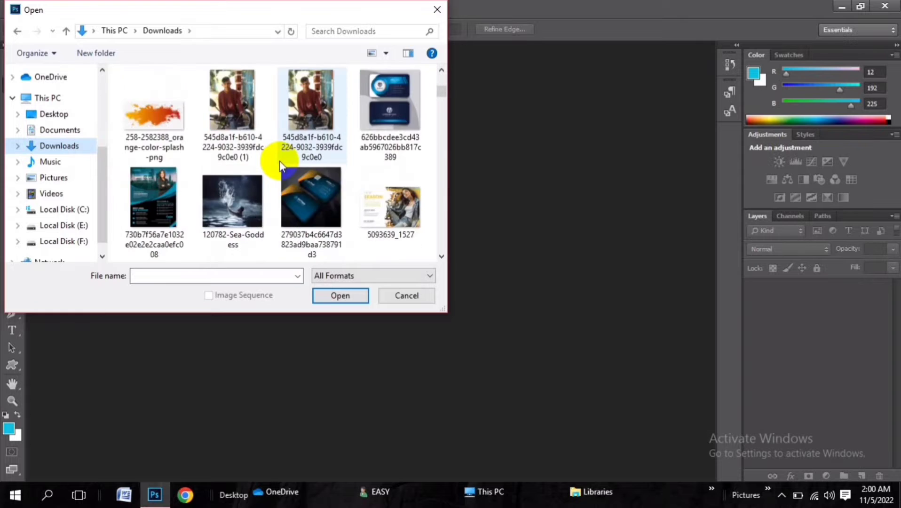
pyautogui.scroll(-1, 280, 160)
pyautogui.scroll(-1, 279, 161)
pyautogui.scroll(-1, 282, 161)
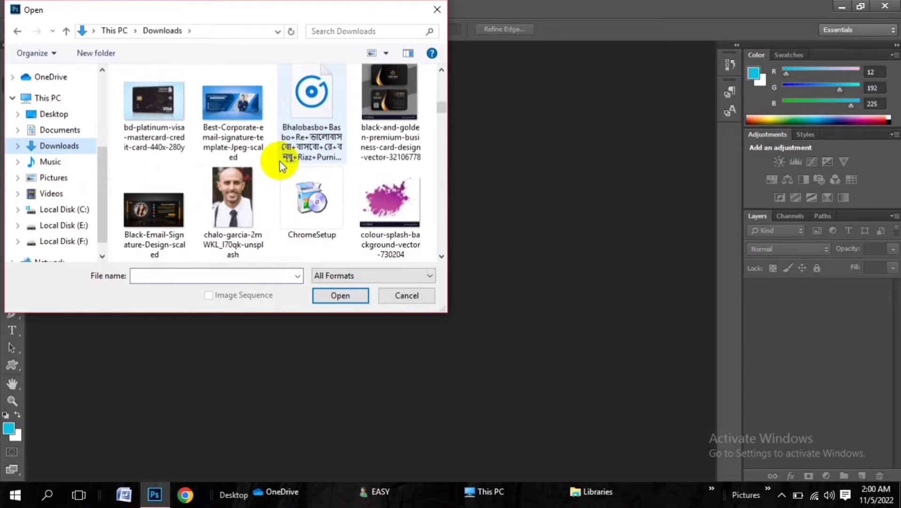
pyautogui.click(228, 193)
pyautogui.click(341, 296)
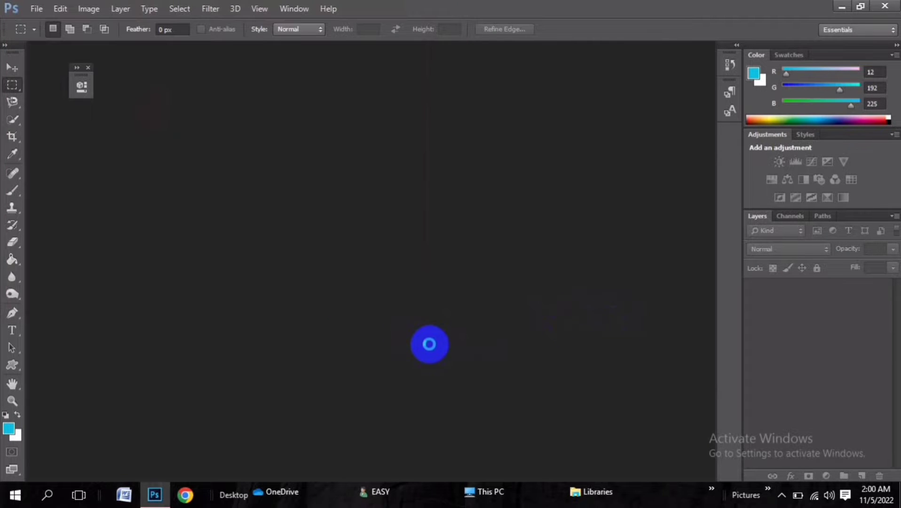
pyautogui.click(13, 67)
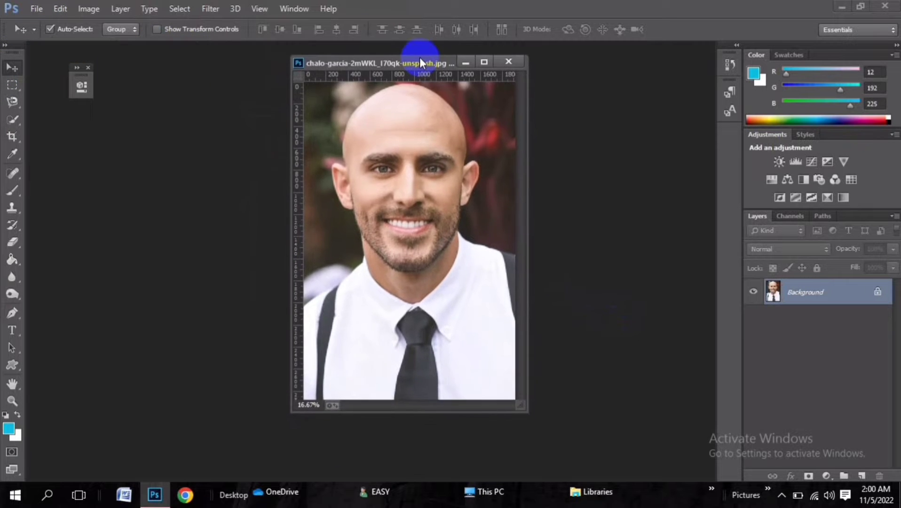
# Dock the bald portrait as a tab and open the second photo of the man with hair
pyautogui.moveTo(191, 58); pyautogui.dragTo(419, 43)
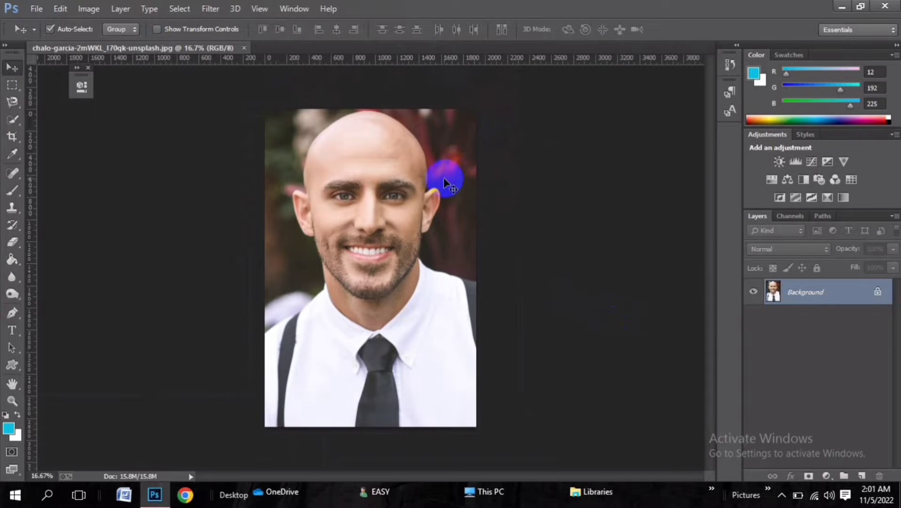
pyautogui.click(36, 8)
pyautogui.click(44, 36)
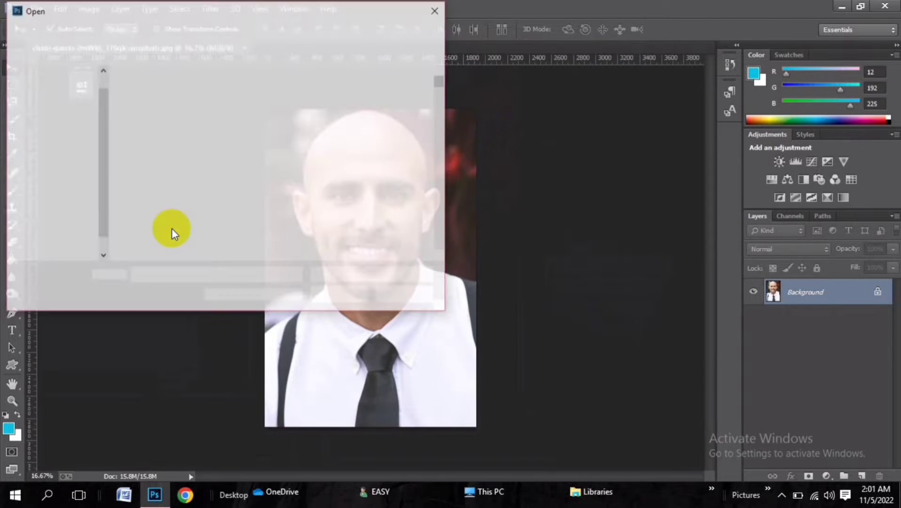
pyautogui.scroll(-5, 330, 191)
pyautogui.scroll(-3, 318, 191)
pyautogui.press('Escape')
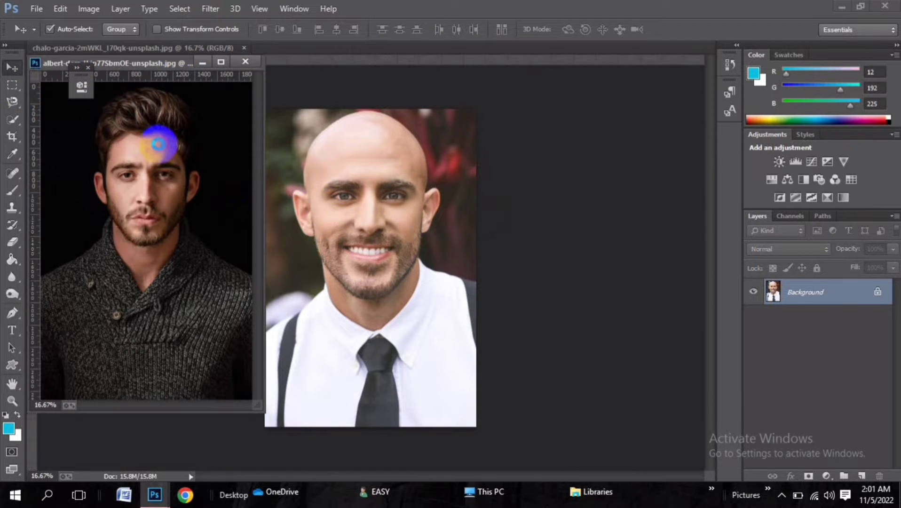
# Dock the hair photo, lasso around the hair, and add a layer mask isolating it
pyautogui.moveTo(220, 86); pyautogui.dragTo(346, 251)
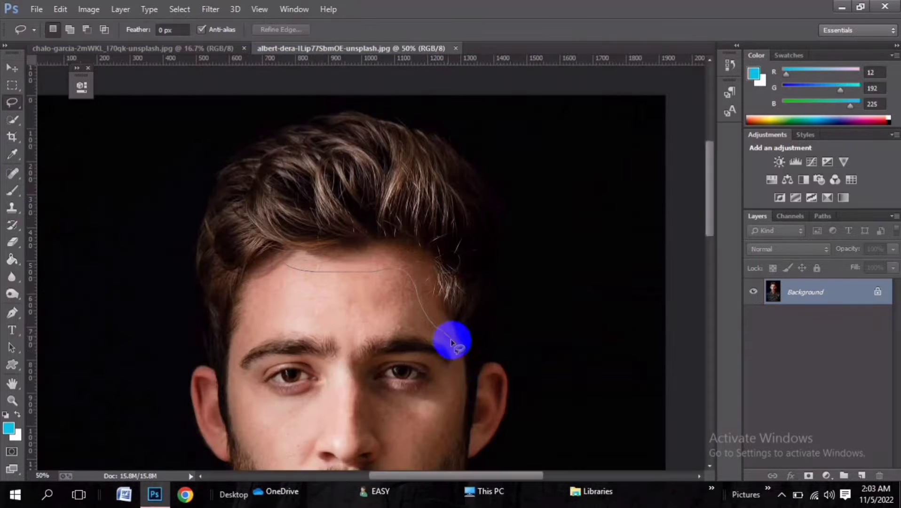
pyautogui.moveTo(451, 340)
pyautogui.mouseDown()
pyautogui.moveTo(469, 403)
pyautogui.moveTo(483, 392)
pyautogui.moveTo(506, 286)
pyautogui.moveTo(485, 147)
pyautogui.moveTo(292, 91)
pyautogui.moveTo(191, 165)
pyautogui.moveTo(163, 295)
pyautogui.moveTo(232, 417)
pyautogui.mouseUp()
pyautogui.moveTo(284, 272); pyautogui.dragTo(289, 268)
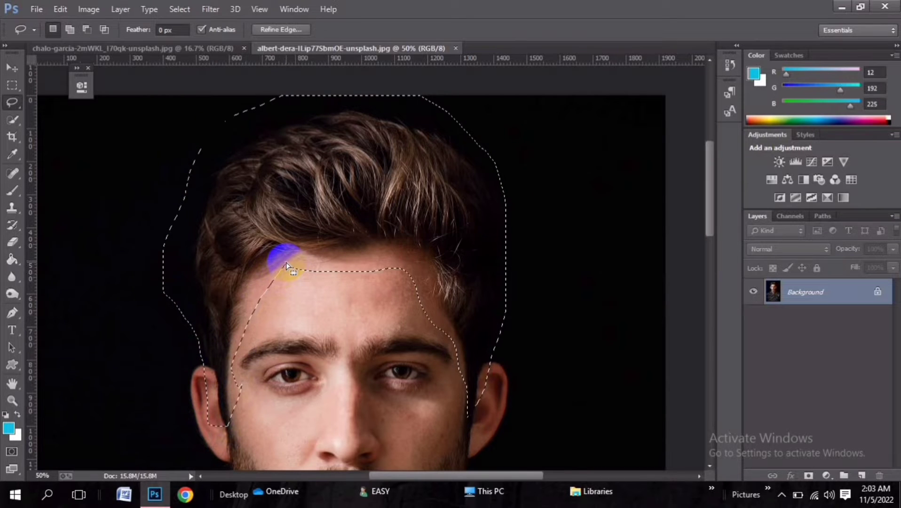
pyautogui.click(810, 476)
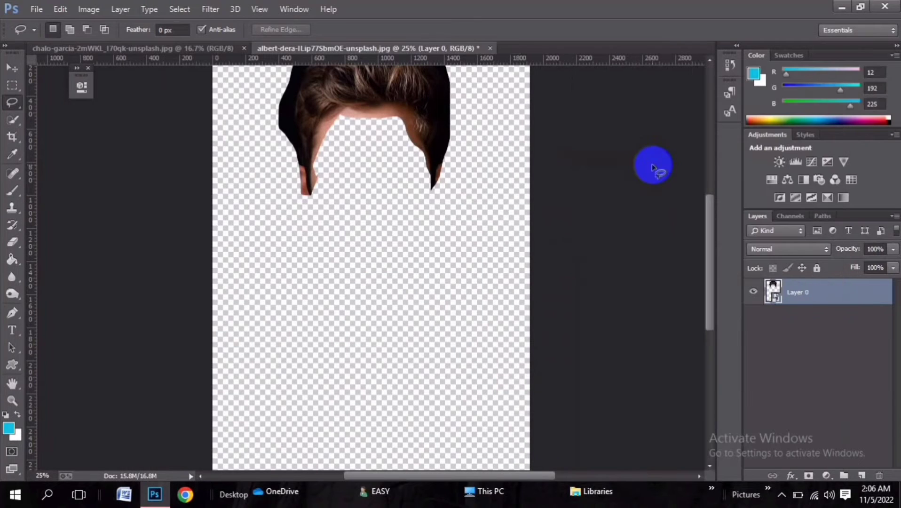
pyautogui.click(12, 68)
# Drag the hair layer onto the bald portrait and enlarge it over the head
pyautogui.moveTo(399, 92)
pyautogui.mouseDown()
pyautogui.moveTo(384, 181)
pyautogui.moveTo(105, 55)
pyautogui.moveTo(388, 181)
pyautogui.moveTo(378, 144)
pyautogui.mouseUp()
pyautogui.hotkey('ctrl', '+')
pyautogui.hotkey('ctrl', 't')
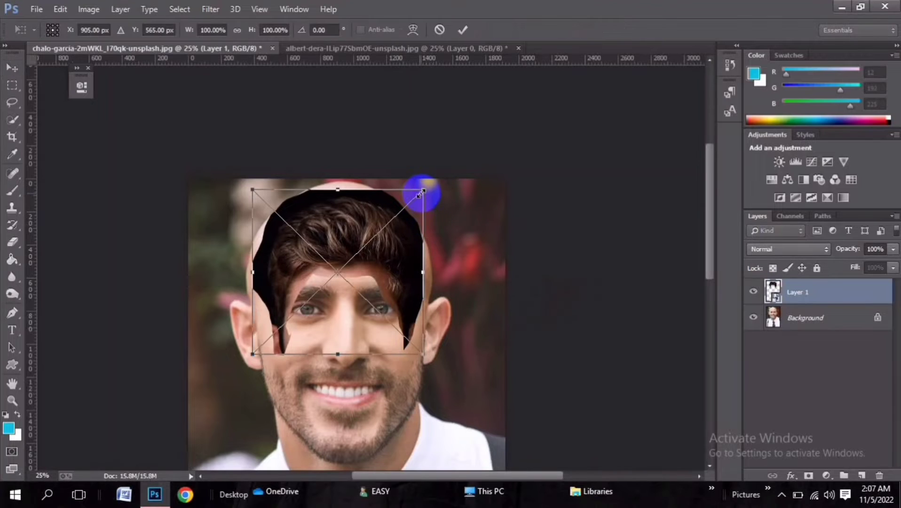
pyautogui.moveTo(422, 191); pyautogui.dragTo(482, 177)
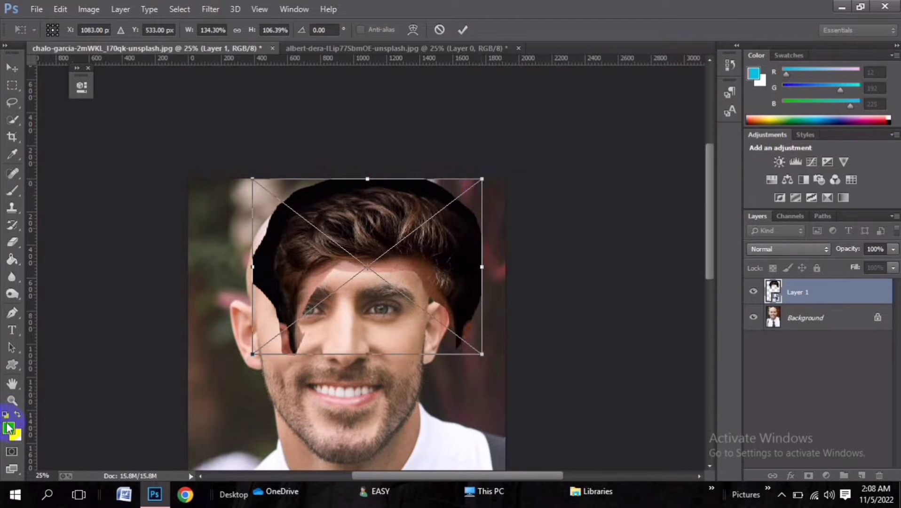
# Set the foreground colour to white
pyautogui.click(11, 430)
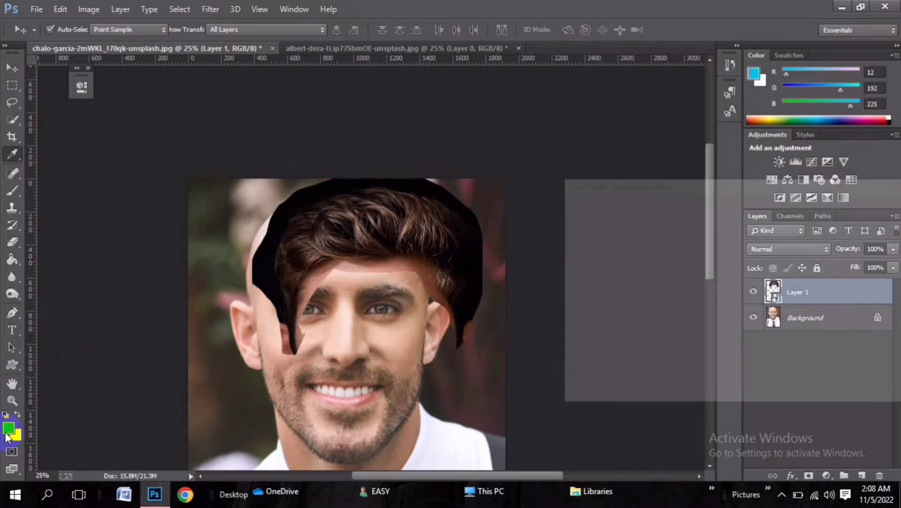
pyautogui.moveTo(597, 267); pyautogui.dragTo(567, 213)
pyautogui.click(870, 205)
# Lower the hair layer to 88% opacity and shift it up over the head
pyautogui.press('v')
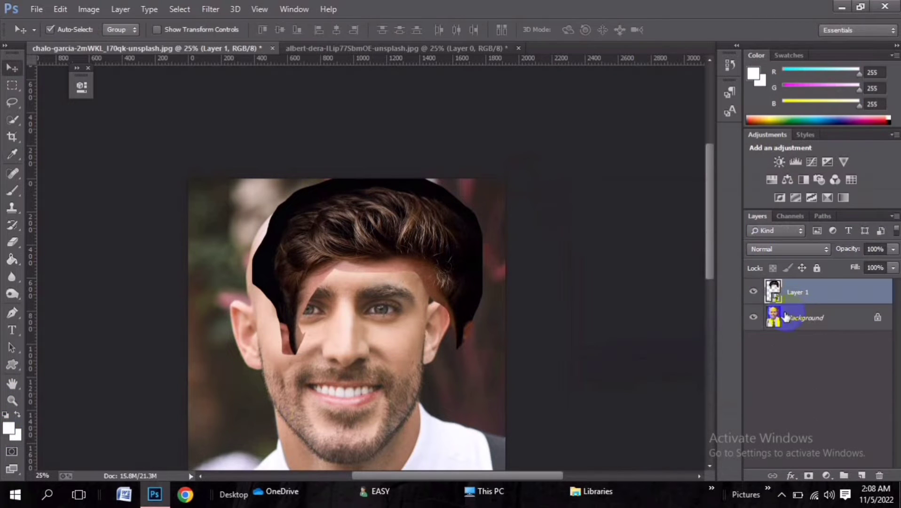
pyautogui.moveTo(293, 244); pyautogui.dragTo(288, 224)
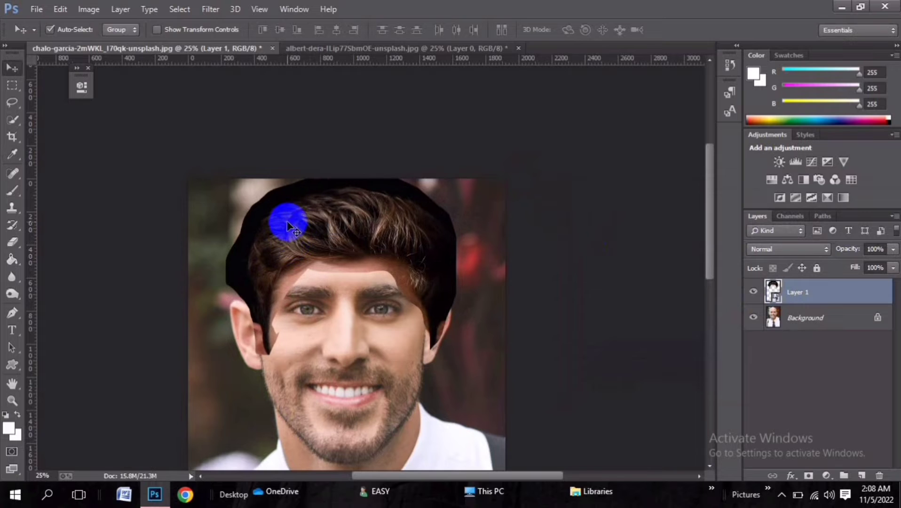
pyautogui.click(894, 249)
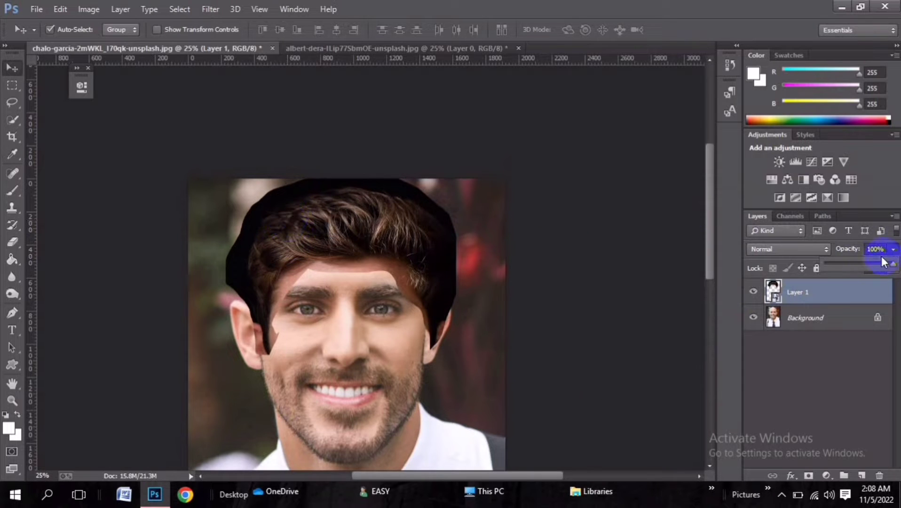
pyautogui.moveTo(881, 263); pyautogui.dragTo(889, 263)
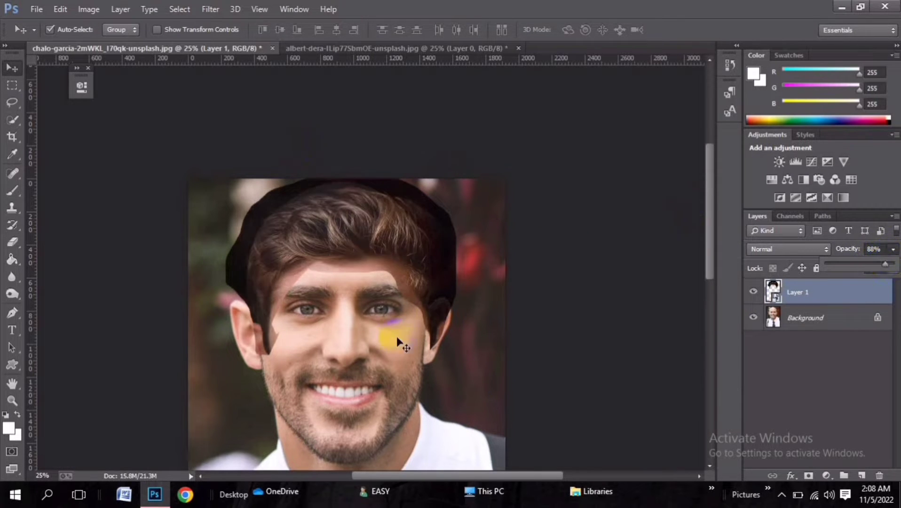
pyautogui.moveTo(357, 247); pyautogui.dragTo(355, 216)
# Scale the hair layer wider to cover the head
pyautogui.hotkey('ctrl', 't')
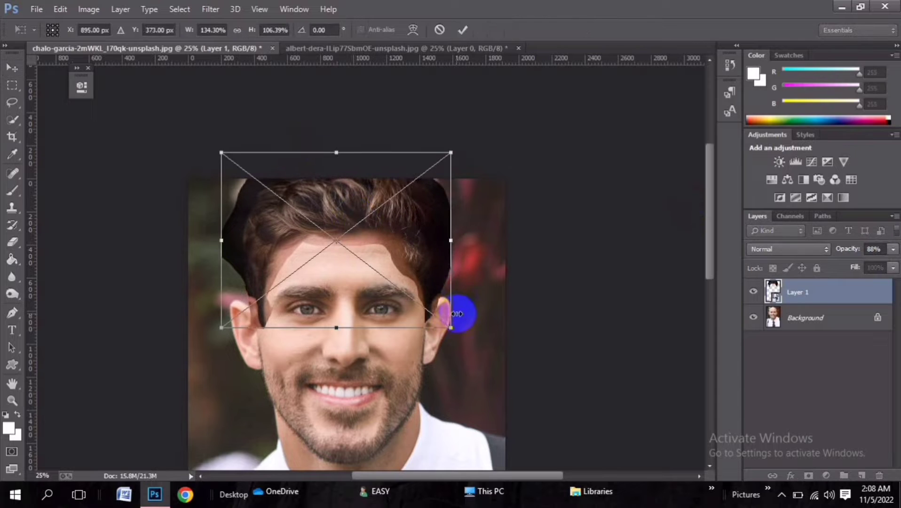
pyautogui.moveTo(445, 324); pyautogui.dragTo(448, 329)
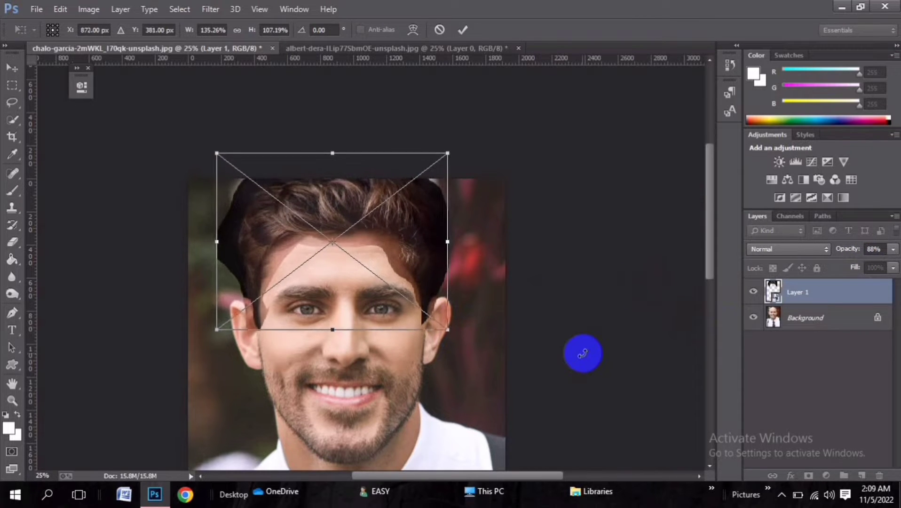
pyautogui.press('Return')
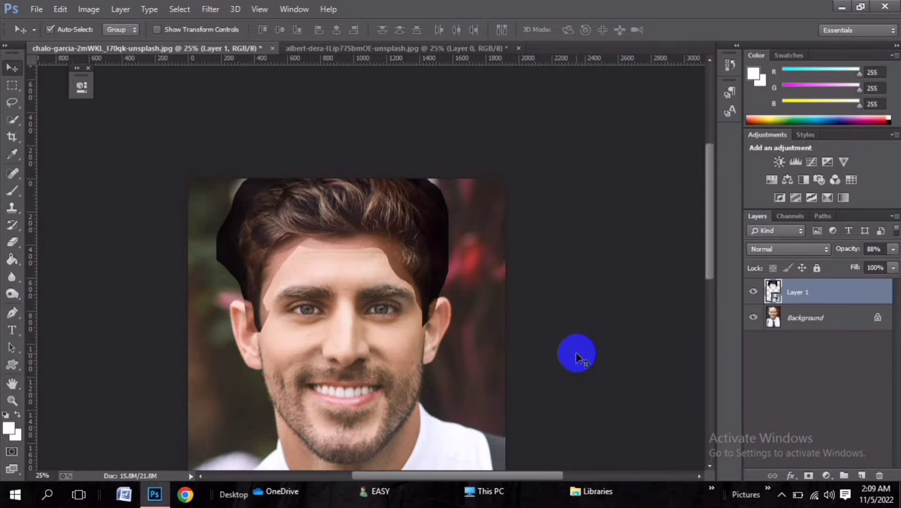
# Warp the hair, pulling in the top-right and bending the top edge down
pyautogui.hotkey('ctrl', 't')
pyautogui.rightClick(448, 268)
pyautogui.click(476, 382)
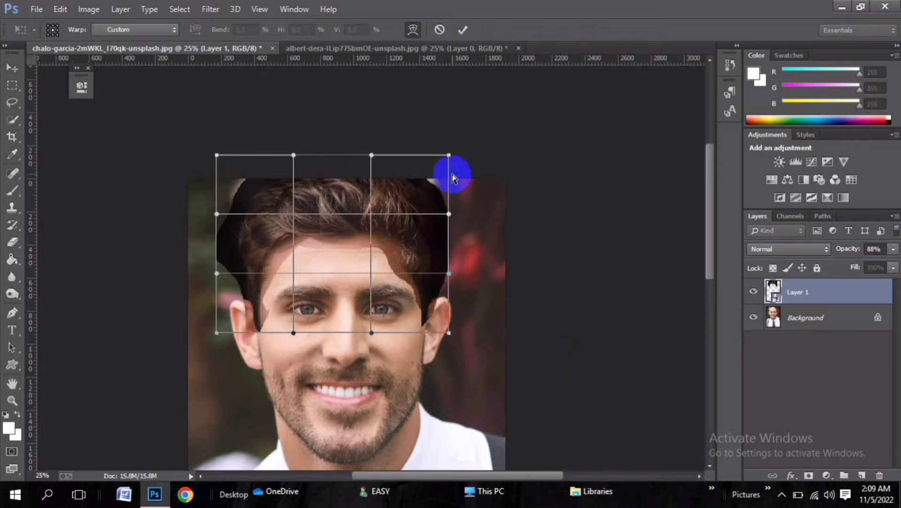
pyautogui.moveTo(450, 156); pyautogui.dragTo(439, 160)
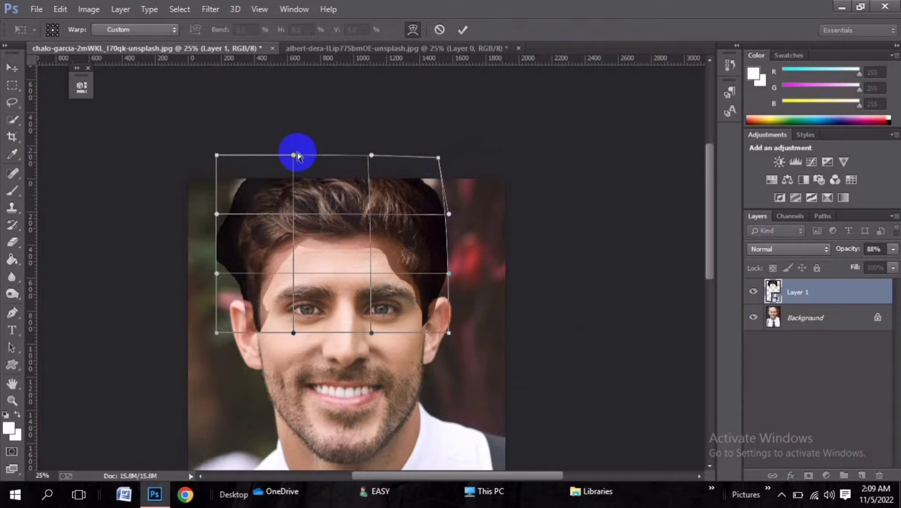
pyautogui.moveTo(372, 156); pyautogui.dragTo(375, 162)
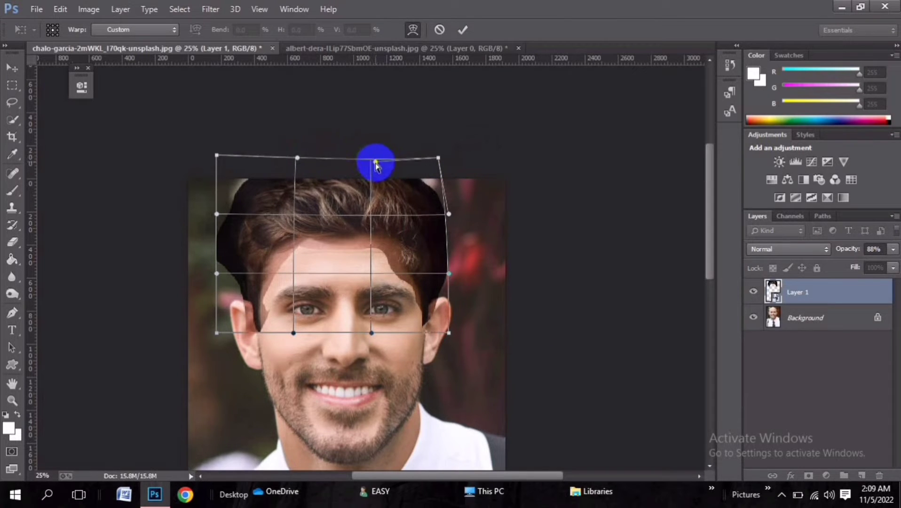
pyautogui.press('Return')
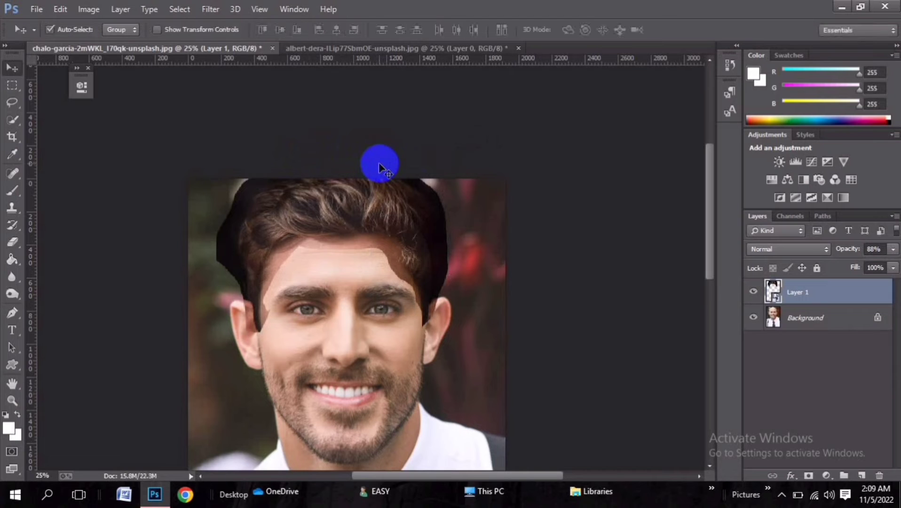
# Return Layer 1 to 100% opacity and add a layer mask
pyautogui.moveTo(887, 265); pyautogui.dragTo(897, 265)
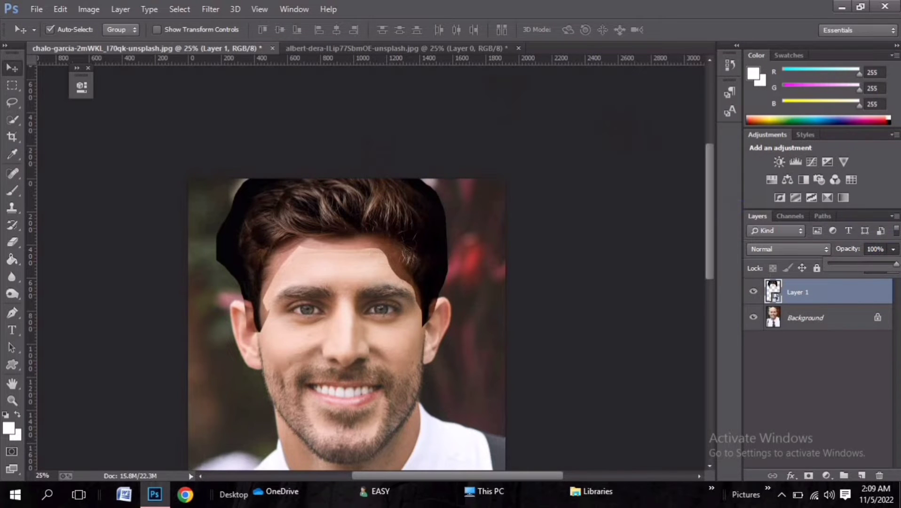
pyautogui.click(532, 394)
pyautogui.click(810, 476)
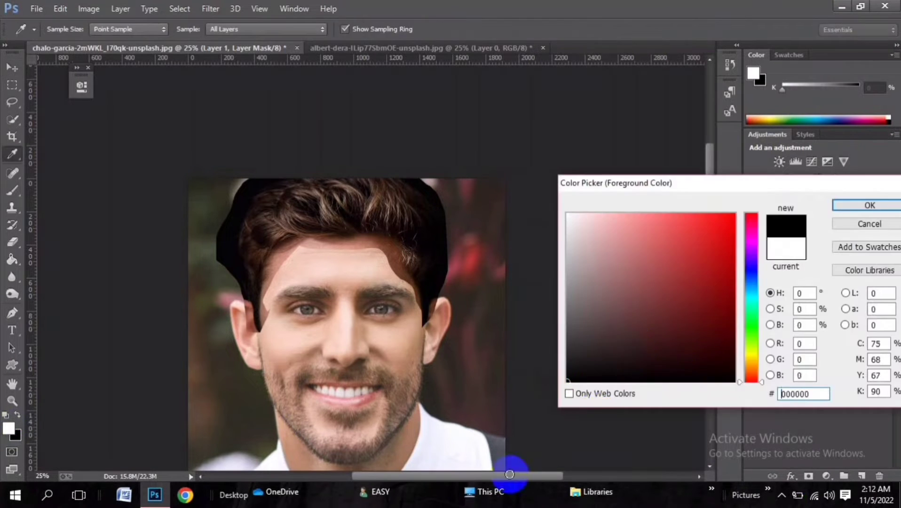
# Select the Brush tool and lower its flow to 26%
pyautogui.click(14, 190)
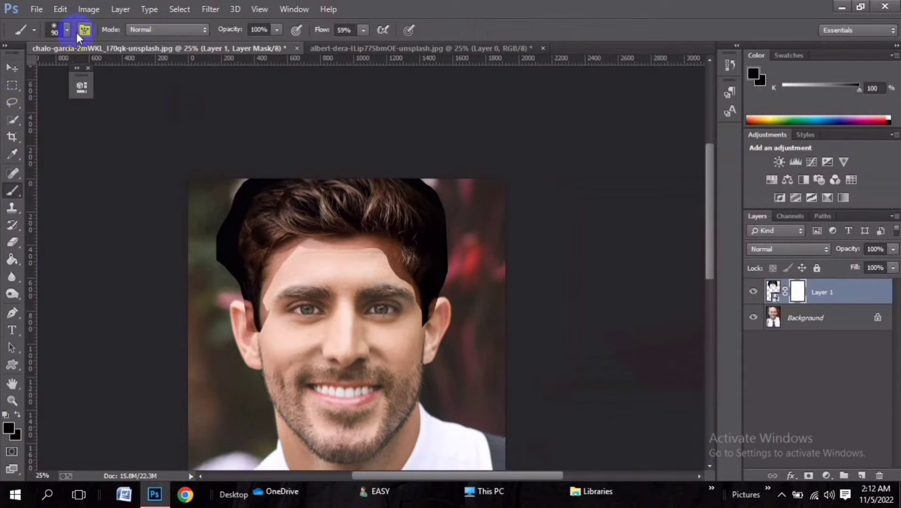
pyautogui.click(67, 29)
pyautogui.moveTo(277, 30); pyautogui.dragTo(277, 55)
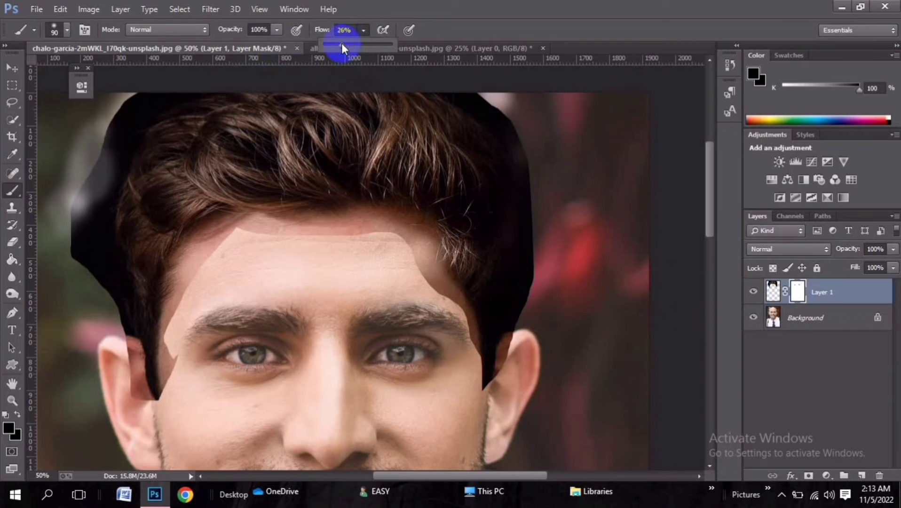
pyautogui.click(421, 239)
# Paint the mask to blend the forehead's top and left edges and left temple
pyautogui.scroll(1, 343, 213)
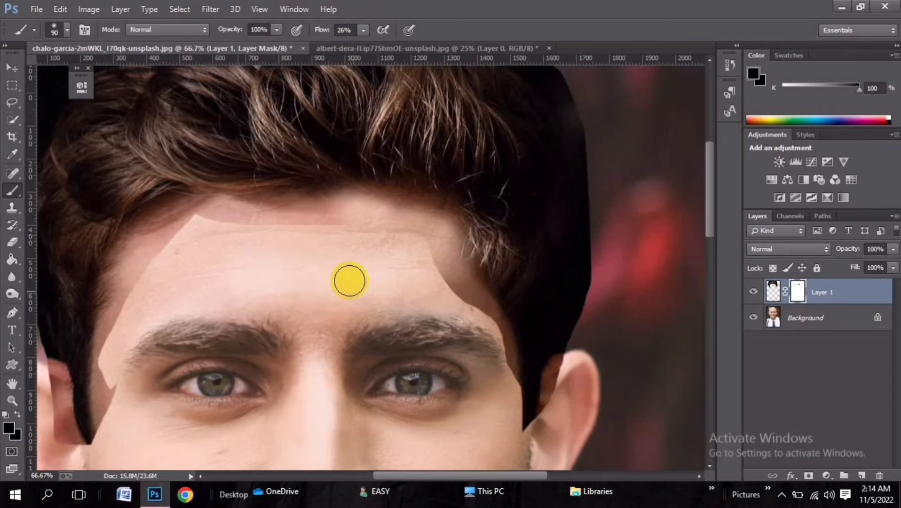
pyautogui.moveTo(431, 249); pyautogui.dragTo(200, 217)
pyautogui.moveTo(160, 247); pyautogui.dragTo(136, 274)
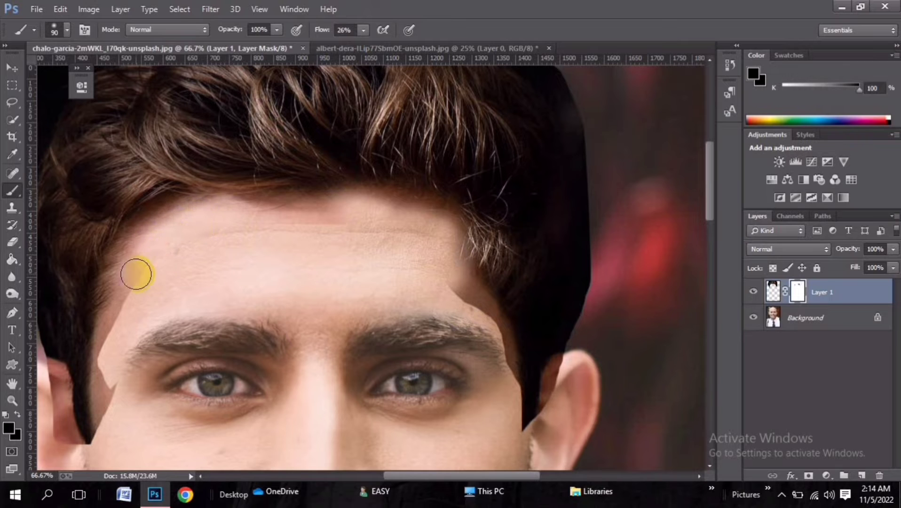
pyautogui.moveTo(118, 318); pyautogui.dragTo(119, 335)
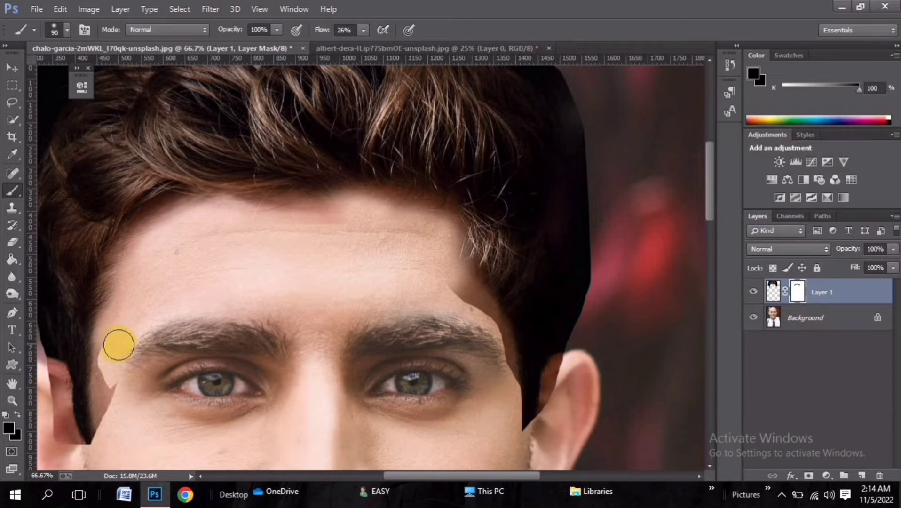
pyautogui.hotkey('ctrl', '-')
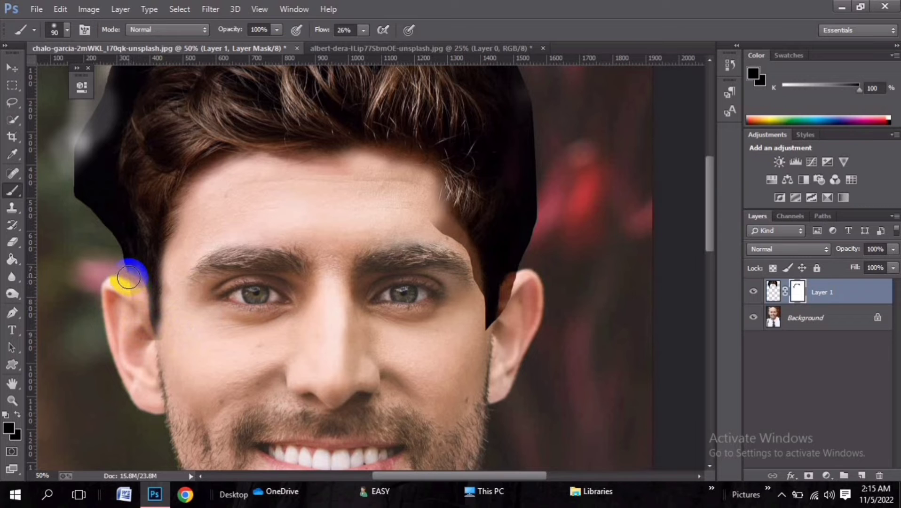
# Paint black on the mask over the dark patch left of the head and above the ear
pyautogui.moveTo(126, 275)
pyautogui.mouseDown()
pyautogui.moveTo(72, 144)
pyautogui.moveTo(90, 183)
pyautogui.moveTo(70, 182)
pyautogui.mouseUp()
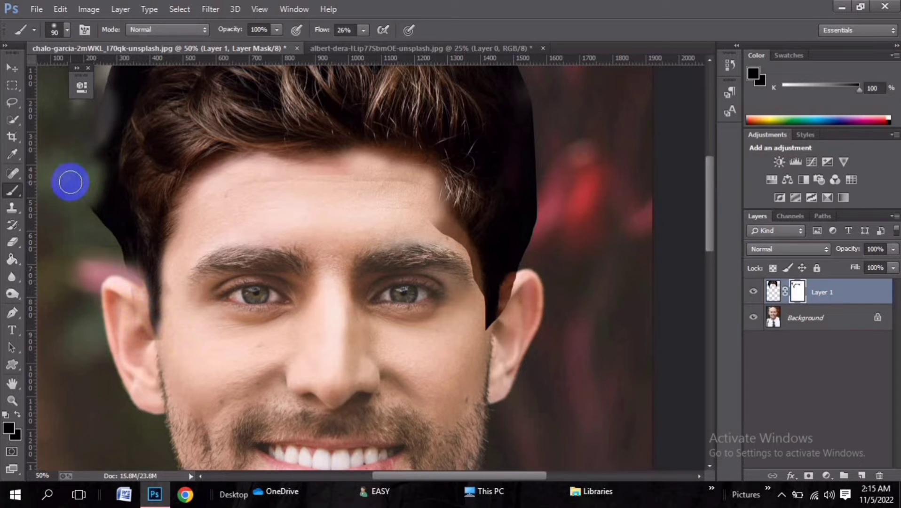
pyautogui.click(123, 321)
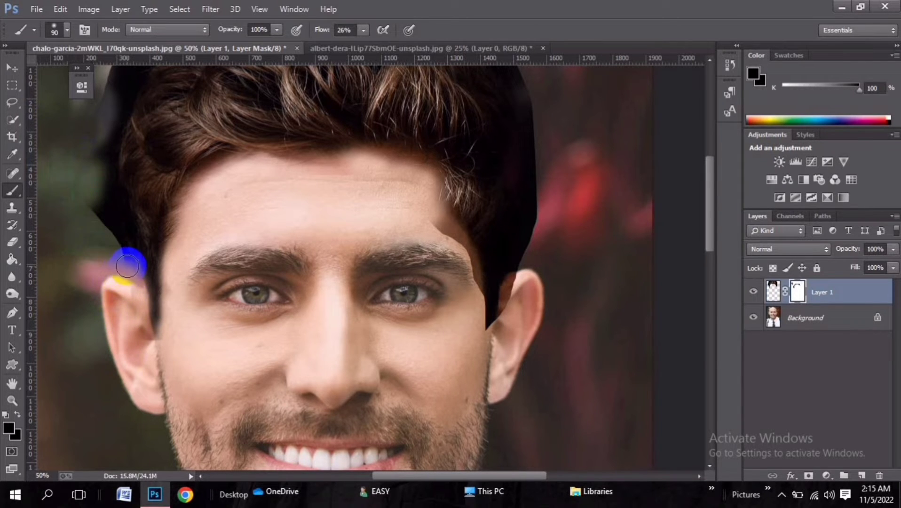
pyautogui.hotkey('ctrl', '+')
pyautogui.moveTo(127, 252); pyautogui.dragTo(256, 312)
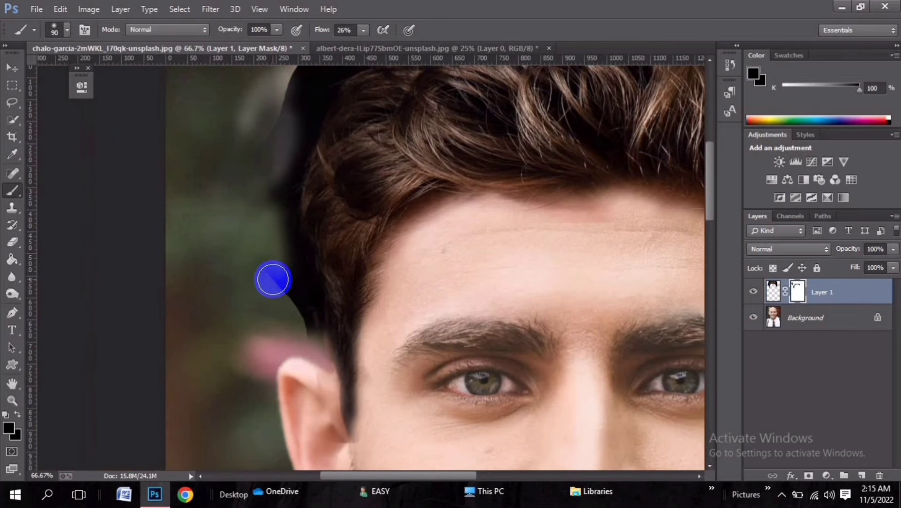
pyautogui.moveTo(286, 282)
pyautogui.mouseDown()
pyautogui.moveTo(297, 326)
pyautogui.moveTo(272, 159)
pyautogui.moveTo(271, 179)
pyautogui.moveTo(293, 97)
pyautogui.moveTo(256, 187)
pyautogui.moveTo(288, 149)
pyautogui.moveTo(291, 180)
pyautogui.mouseUp()
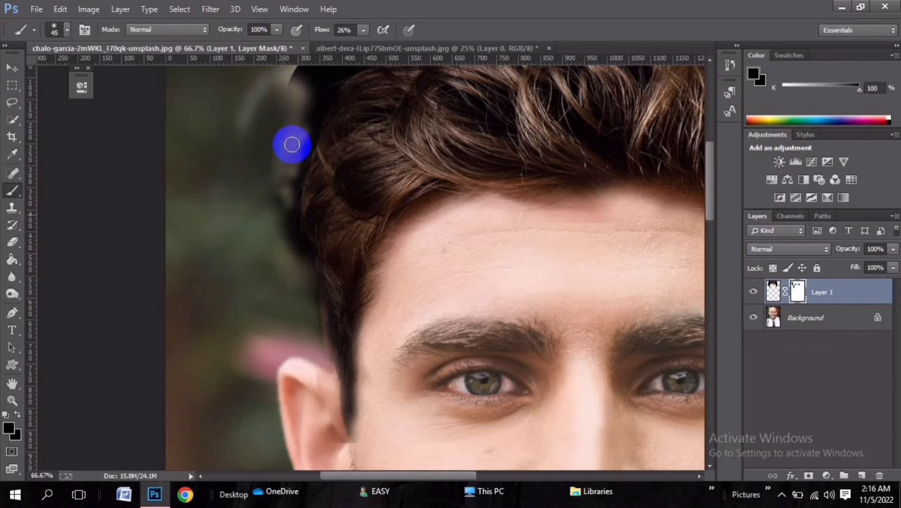
# Mask out the dark and light halos along the hair's top-left and top edges
pyautogui.scroll(2, 292, 144)
pyautogui.scroll(-1, 181, 208)
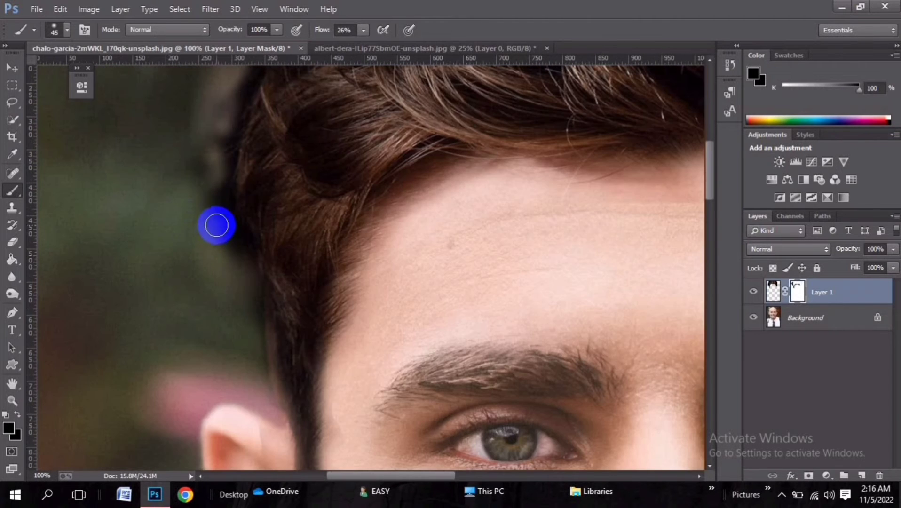
pyautogui.moveTo(226, 236)
pyautogui.mouseDown()
pyautogui.moveTo(217, 165)
pyautogui.moveTo(237, 105)
pyautogui.moveTo(214, 119)
pyautogui.moveTo(212, 212)
pyautogui.moveTo(227, 137)
pyautogui.moveTo(214, 221)
pyautogui.mouseUp()
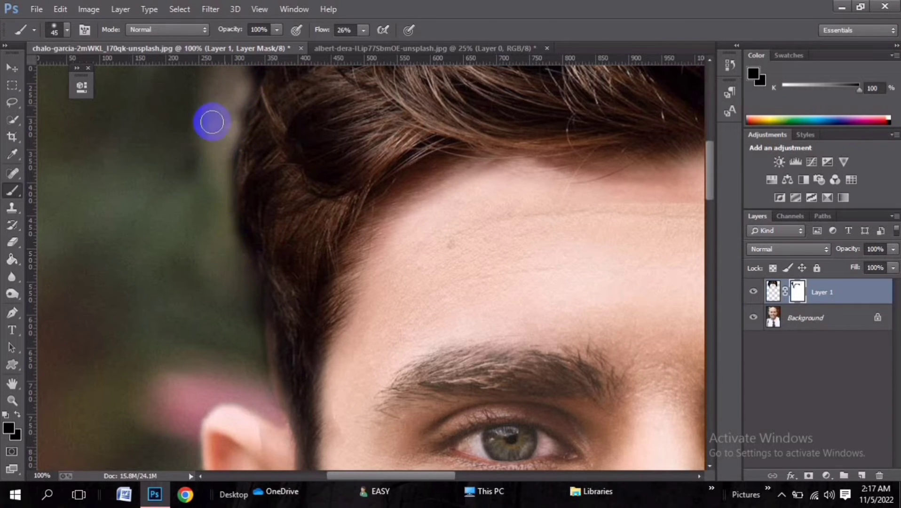
pyautogui.scroll(5, 203, 141)
pyautogui.moveTo(199, 162)
pyautogui.mouseDown()
pyautogui.moveTo(227, 104)
pyautogui.moveTo(243, 106)
pyautogui.moveTo(209, 175)
pyautogui.moveTo(288, 95)
pyautogui.moveTo(252, 133)
pyautogui.mouseUp()
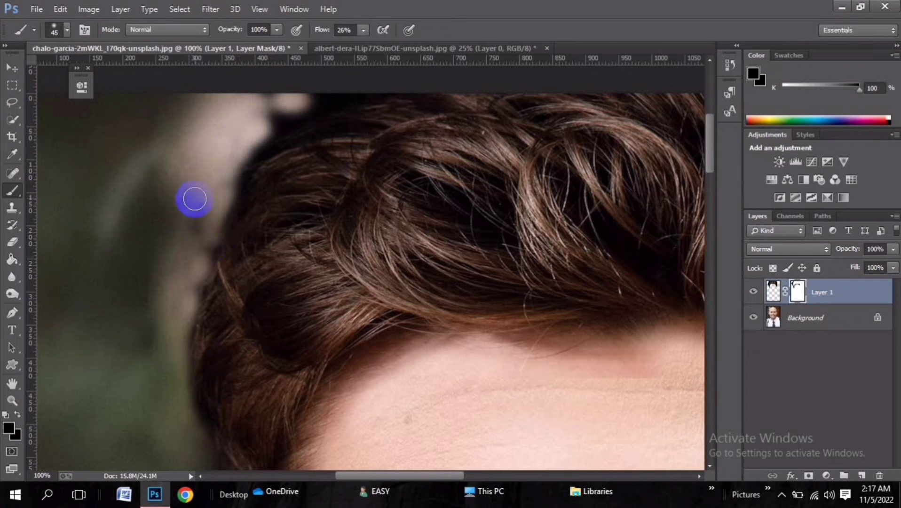
pyautogui.moveTo(194, 201); pyautogui.dragTo(247, 147)
pyautogui.moveTo(198, 219)
pyautogui.mouseDown()
pyautogui.moveTo(139, 169)
pyautogui.moveTo(109, 324)
pyautogui.mouseUp()
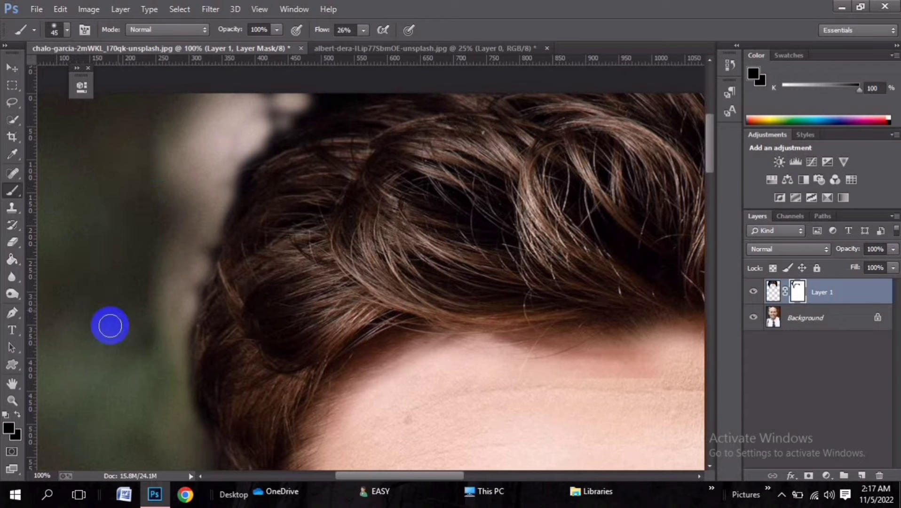
pyautogui.moveTo(262, 157)
pyautogui.mouseDown()
pyautogui.moveTo(191, 255)
pyautogui.moveTo(176, 258)
pyautogui.mouseUp()
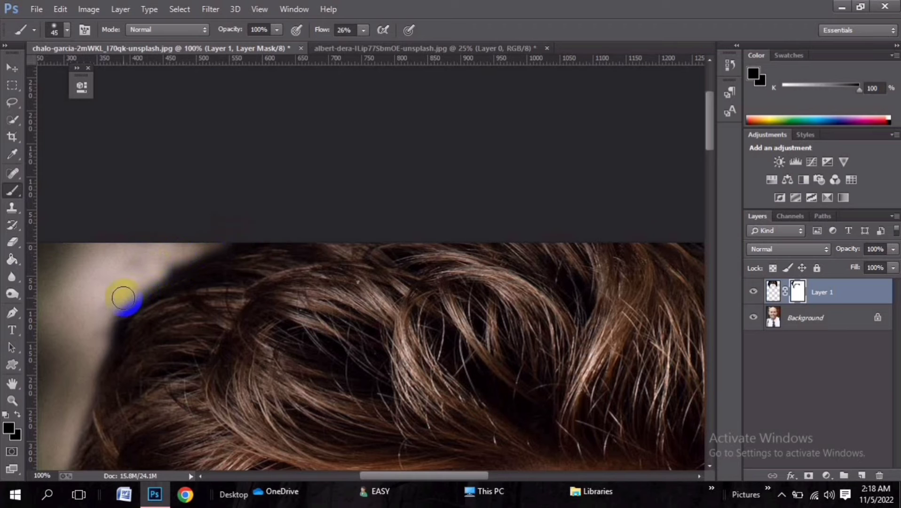
pyautogui.moveTo(103, 343)
pyautogui.mouseDown()
pyautogui.moveTo(132, 290)
pyautogui.moveTo(122, 253)
pyautogui.moveTo(539, 348)
pyautogui.moveTo(462, 264)
pyautogui.moveTo(519, 252)
pyautogui.moveTo(477, 173)
pyautogui.moveTo(478, 111)
pyautogui.mouseUp()
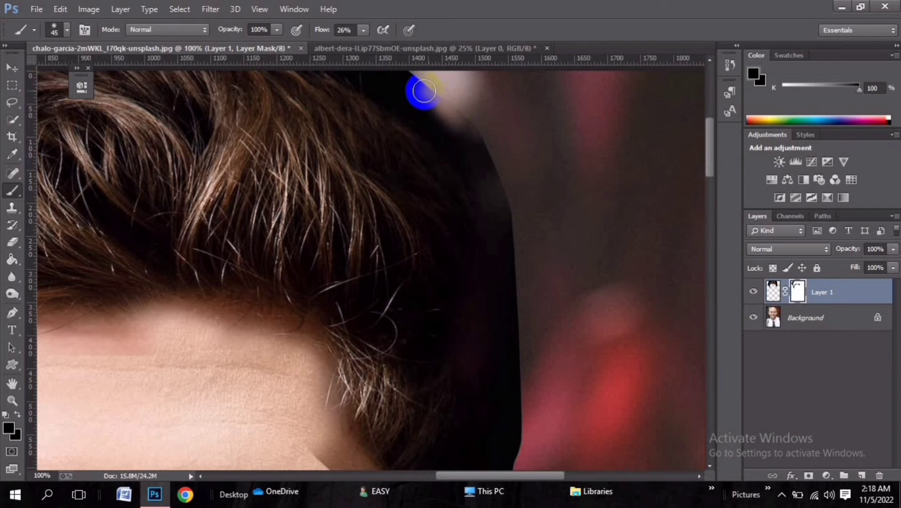
# Brush the mask along the top-right hair, forehead hairline, temple, and ear top
pyautogui.moveTo(423, 90)
pyautogui.mouseDown()
pyautogui.moveTo(469, 133)
pyautogui.moveTo(428, 122)
pyautogui.moveTo(493, 155)
pyautogui.moveTo(466, 121)
pyautogui.moveTo(515, 213)
pyautogui.moveTo(507, 227)
pyautogui.moveTo(516, 317)
pyautogui.moveTo(499, 324)
pyautogui.moveTo(521, 334)
pyautogui.moveTo(523, 230)
pyautogui.moveTo(529, 395)
pyautogui.moveTo(570, 409)
pyautogui.moveTo(611, 277)
pyautogui.moveTo(557, 271)
pyautogui.moveTo(561, 249)
pyautogui.moveTo(543, 330)
pyautogui.moveTo(614, 306)
pyautogui.moveTo(551, 283)
pyautogui.moveTo(567, 193)
pyautogui.moveTo(621, 418)
pyautogui.moveTo(542, 370)
pyautogui.moveTo(518, 430)
pyautogui.mouseUp()
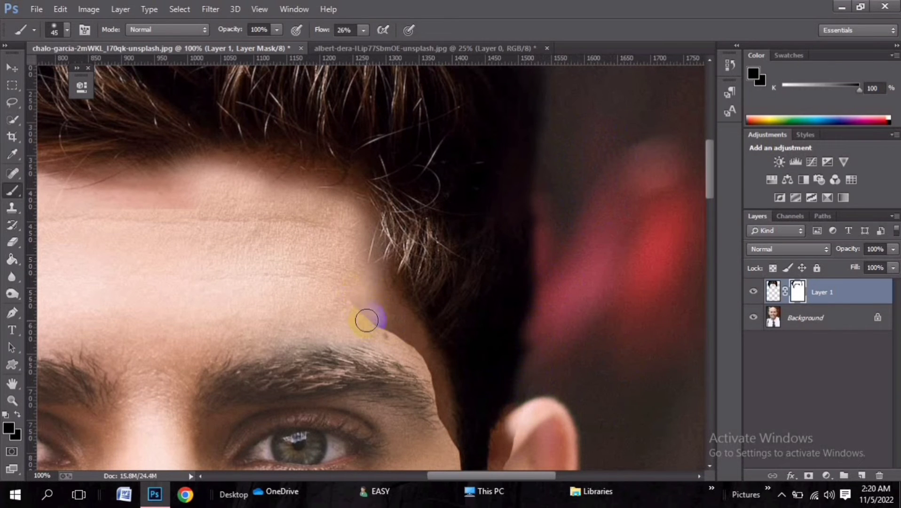
pyautogui.moveTo(367, 320); pyautogui.dragTo(392, 324)
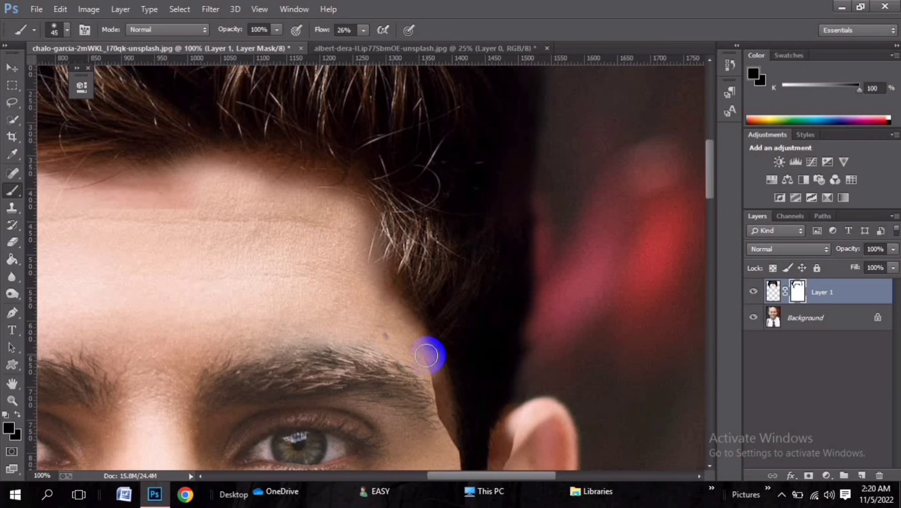
pyautogui.moveTo(438, 401); pyautogui.dragTo(379, 374)
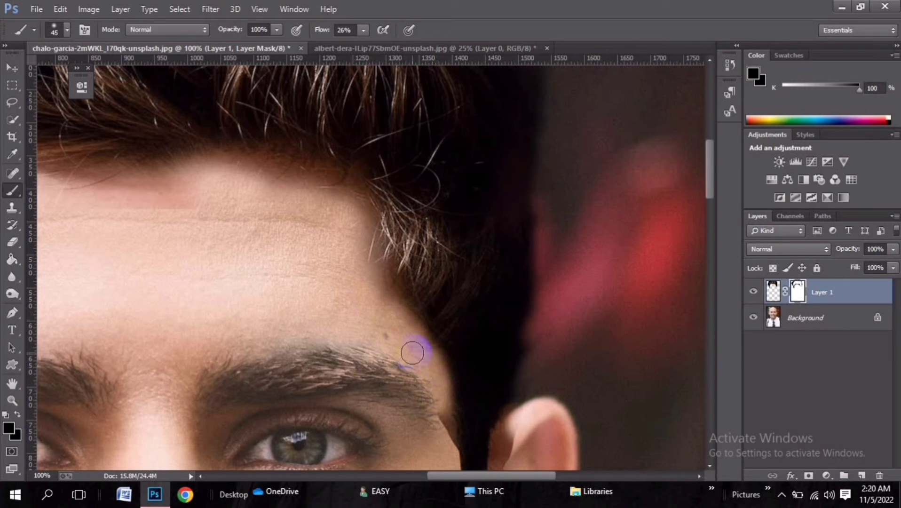
pyautogui.scroll(-5, 499, 329)
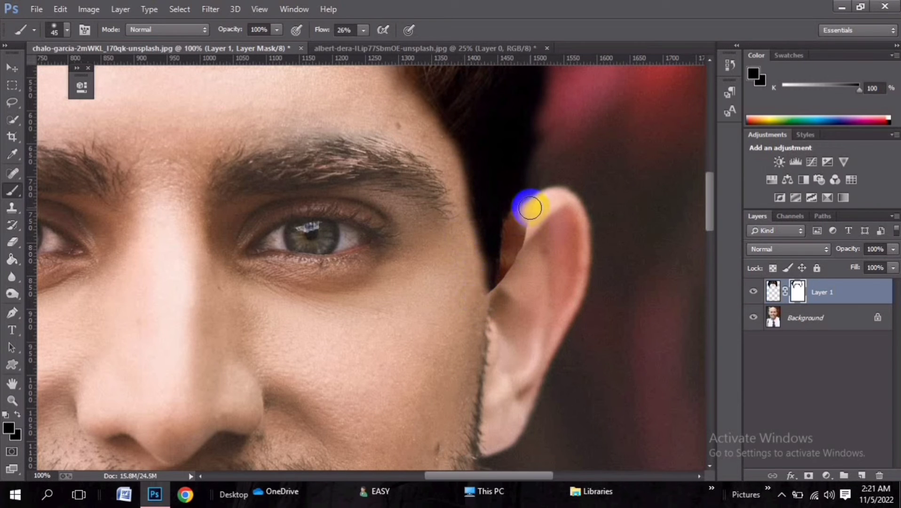
pyautogui.moveTo(536, 184); pyautogui.dragTo(521, 218)
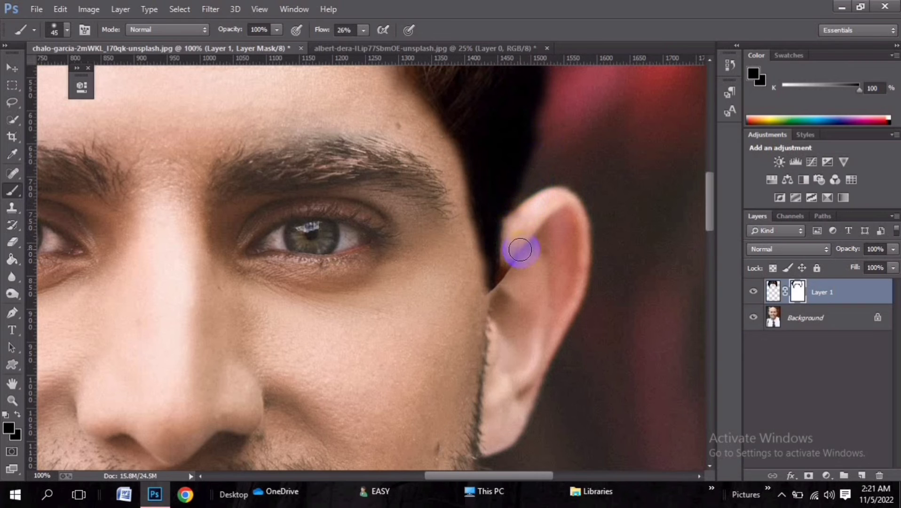
pyautogui.moveTo(518, 211)
pyautogui.mouseDown()
pyautogui.moveTo(509, 266)
pyautogui.moveTo(530, 197)
pyautogui.mouseUp()
pyautogui.hotkey('ctrl', '-')
pyautogui.hotkey('ctrl', '-')
pyautogui.hotkey('ctrl', '-')
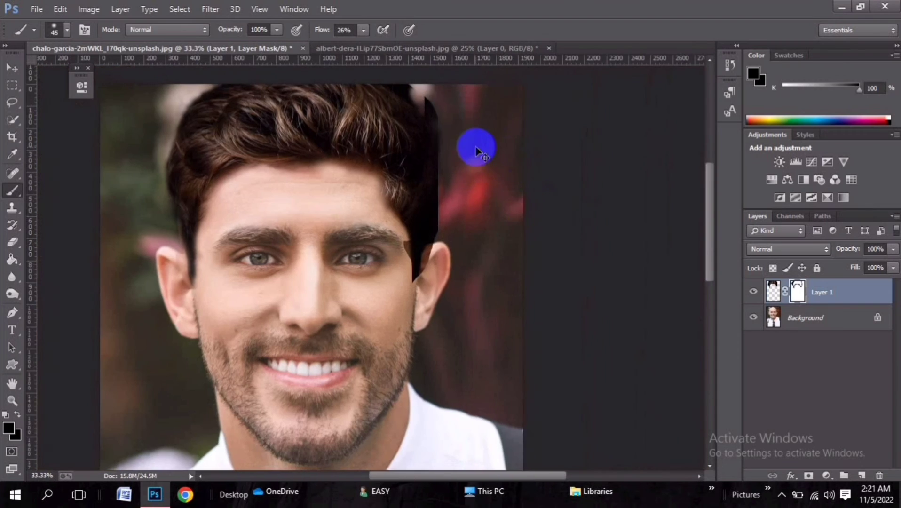
# Blend the dark area beside the top-right hair and reselect Layer 1's mask
pyautogui.hotkey('ctrl', '+')
pyautogui.hotkey('ctrl', '+')
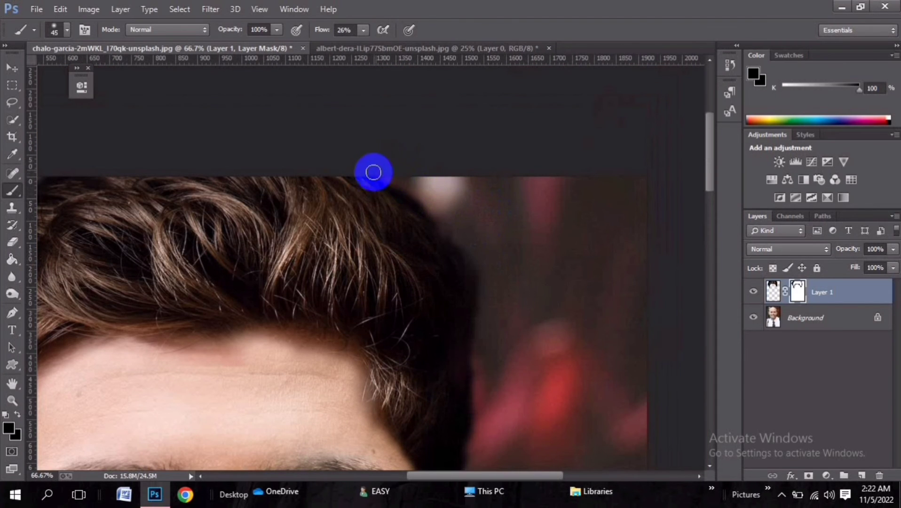
pyautogui.moveTo(373, 172); pyautogui.dragTo(423, 211)
pyautogui.hotkey('ctrl', '-')
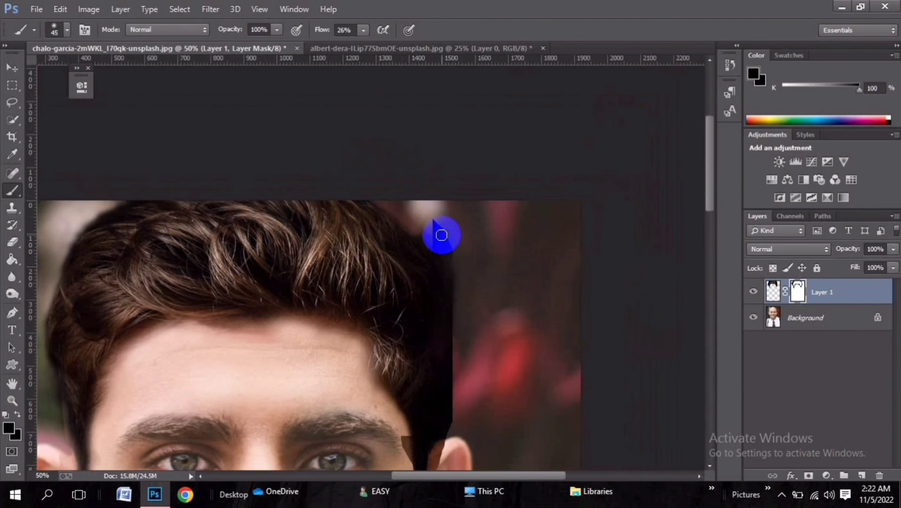
pyautogui.click(455, 244)
pyautogui.click(439, 199)
pyautogui.hotkey('ctrl', '+')
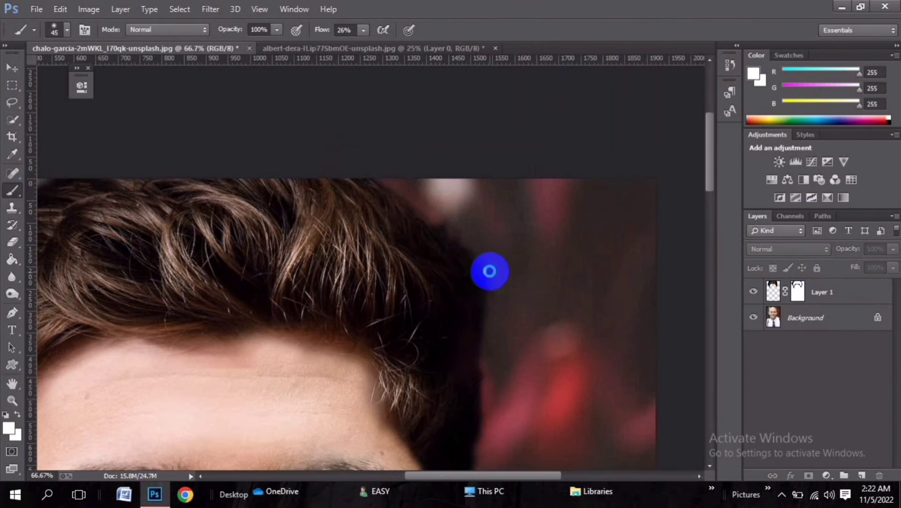
pyautogui.click(490, 271)
pyautogui.click(437, 194)
pyautogui.click(797, 290)
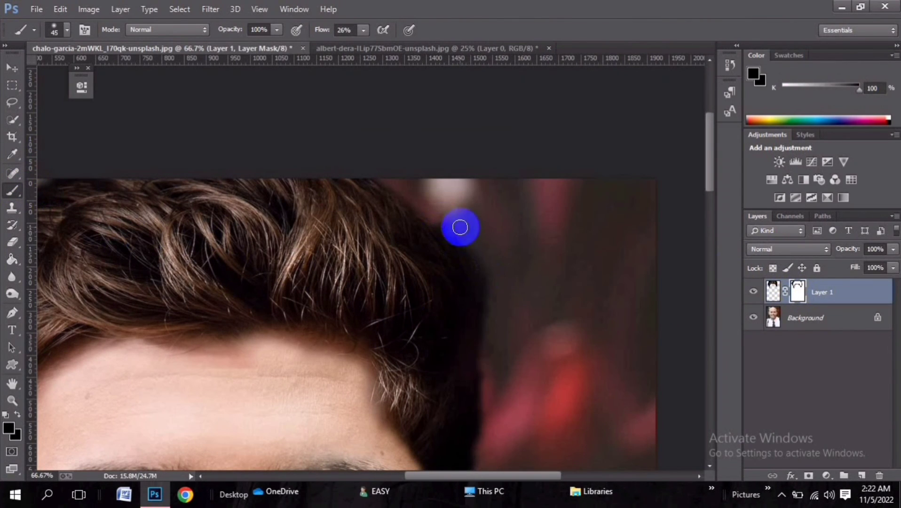
pyautogui.hotkey('ctrl', '-')
pyautogui.hotkey('ctrl', '-')
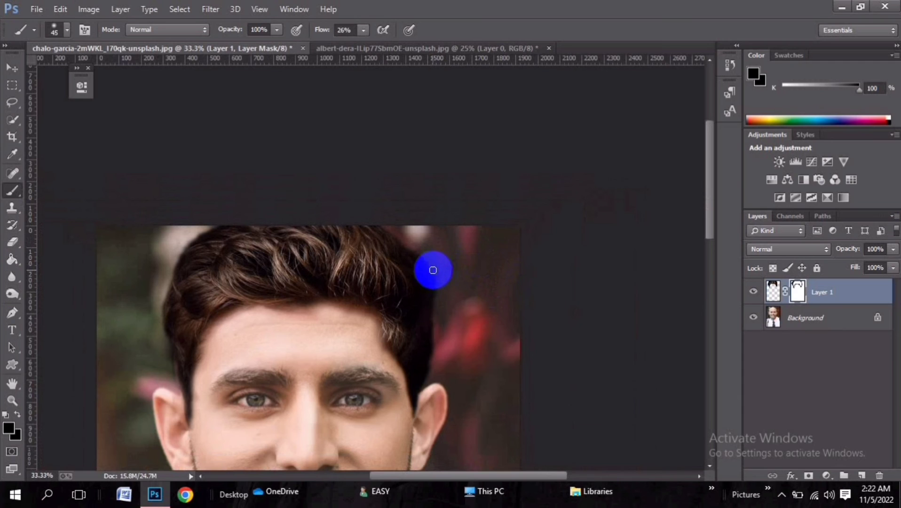
pyautogui.hotkey('ctrl', '-')
pyautogui.hotkey('ctrl', '-')
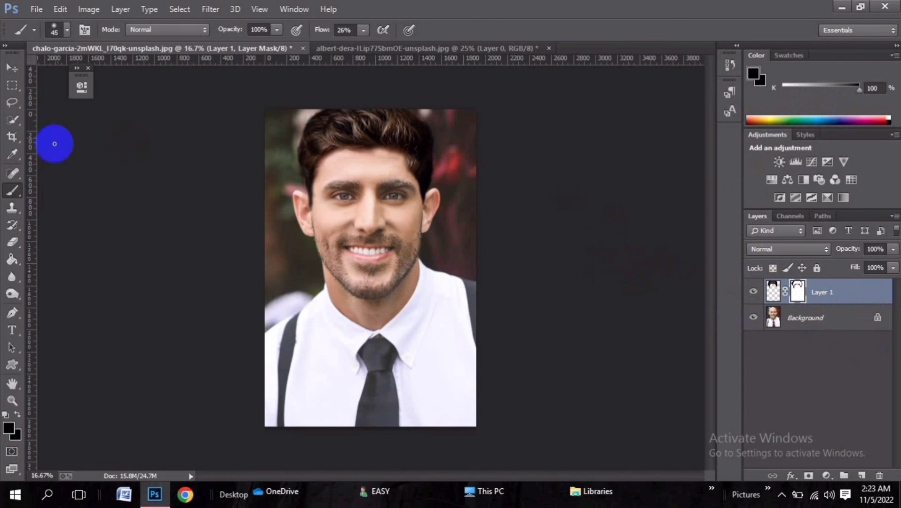
# Enlarge the hair layer slightly to about 102%
pyautogui.click(12, 68)
pyautogui.click(773, 291)
pyautogui.hotkey('ctrl', 't')
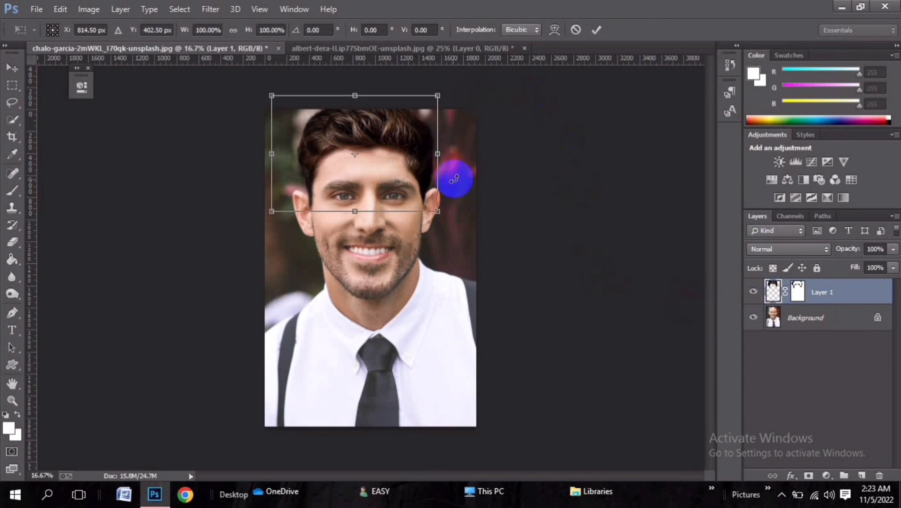
pyautogui.moveTo(438, 96); pyautogui.dragTo(441, 92)
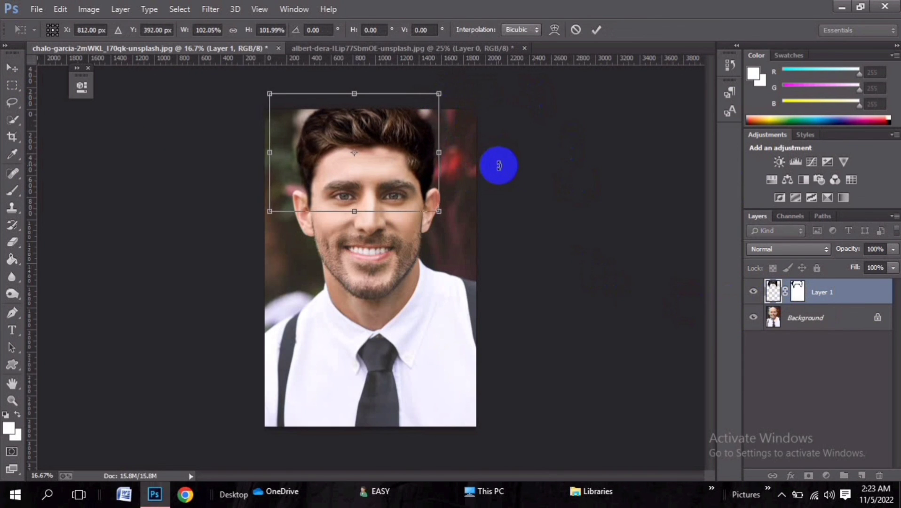
pyautogui.press('Return')
# Apply Refine Mask to the hair layer's mask with default settings
pyautogui.rightClick(798, 292)
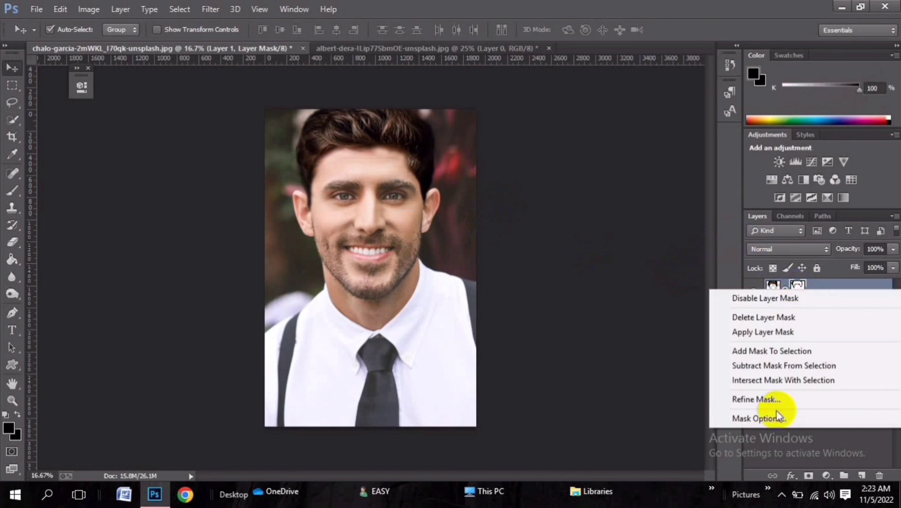
pyautogui.click(772, 398)
pyautogui.moveTo(477, 79); pyautogui.dragTo(654, 75)
pyautogui.click(733, 376)
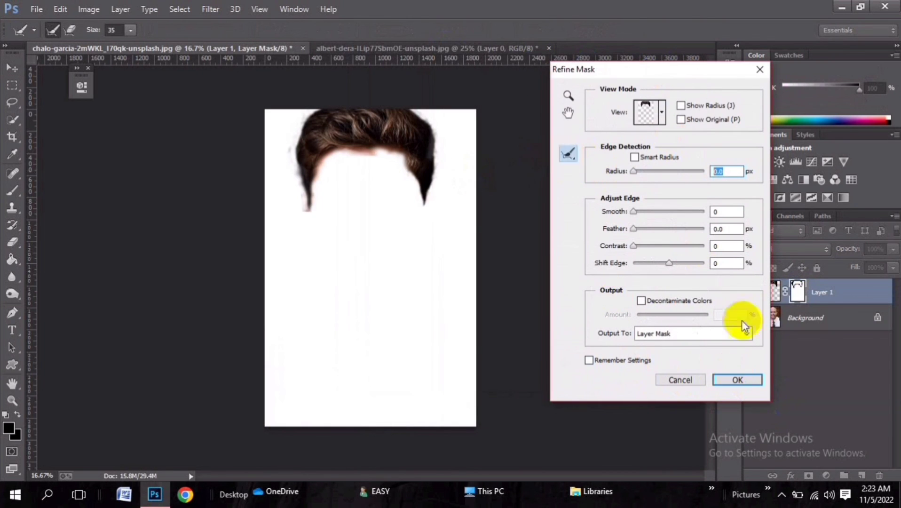
# Add a Curves adjustment layer to the image
pyautogui.rightClick(799, 292)
pyautogui.click(806, 476)
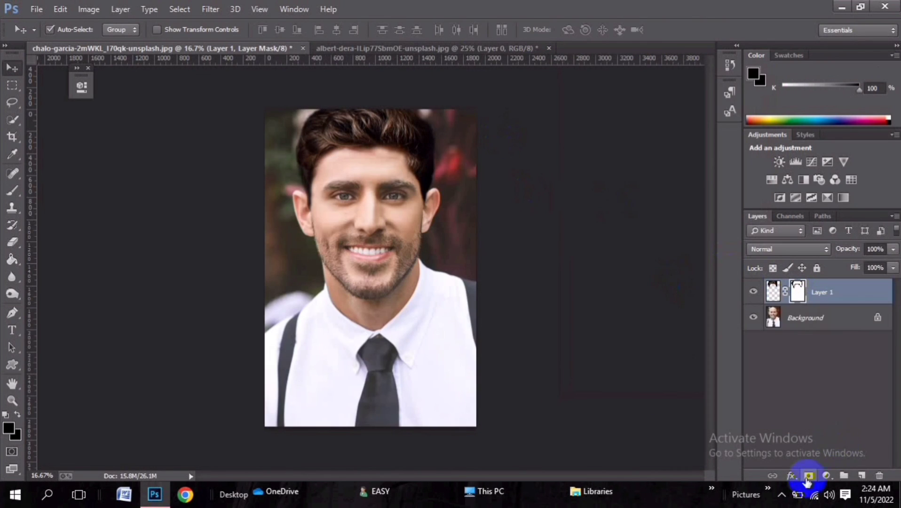
pyautogui.click(790, 267)
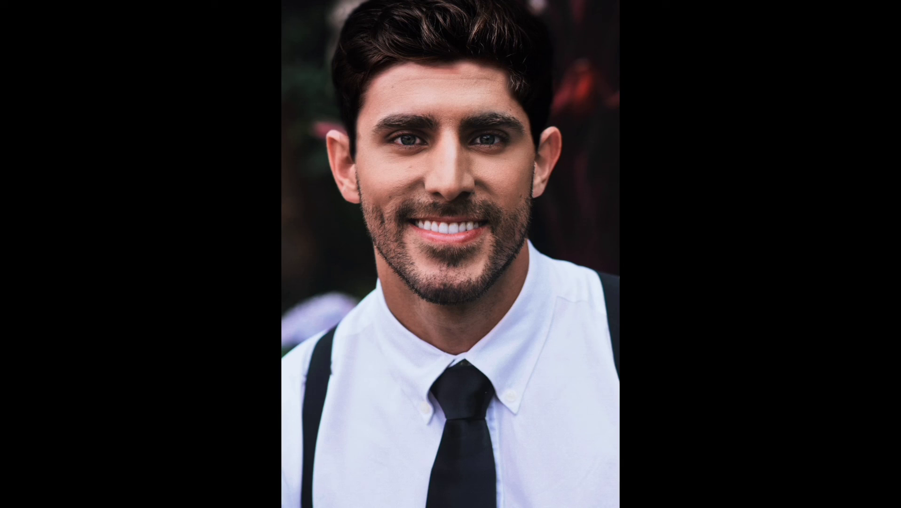